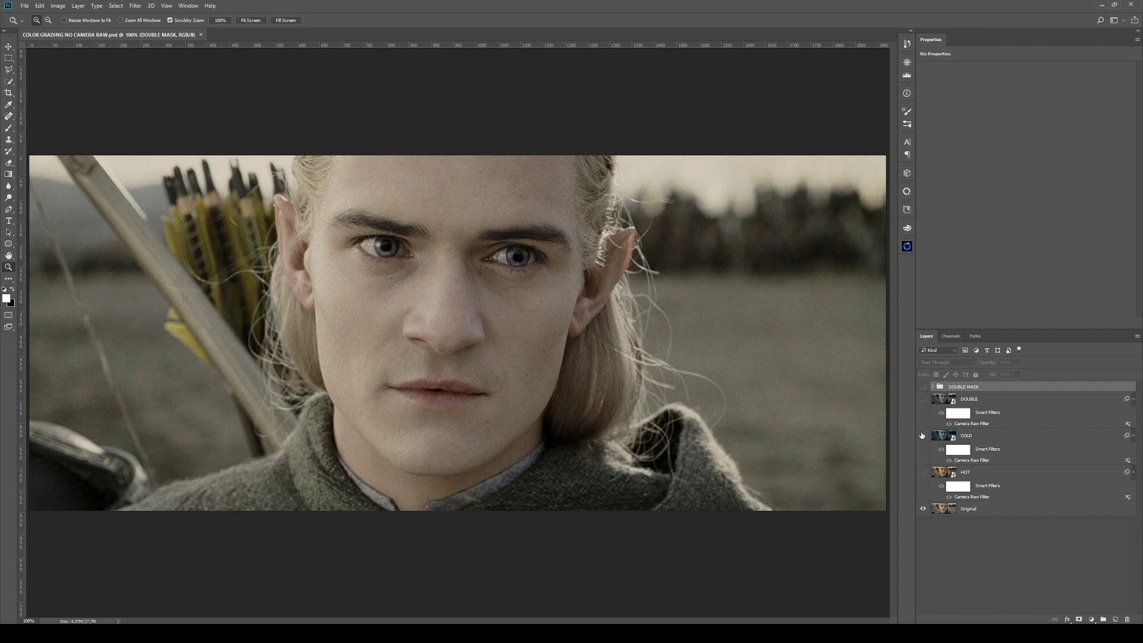
Step: Compare the HOT, COLD and DOUBLE grading layers with the Original image by showing and hiding each of them
{"action": "left_click", "coordinate": [985, 474]}
{"action": "left_click", "coordinate": [923, 472]}
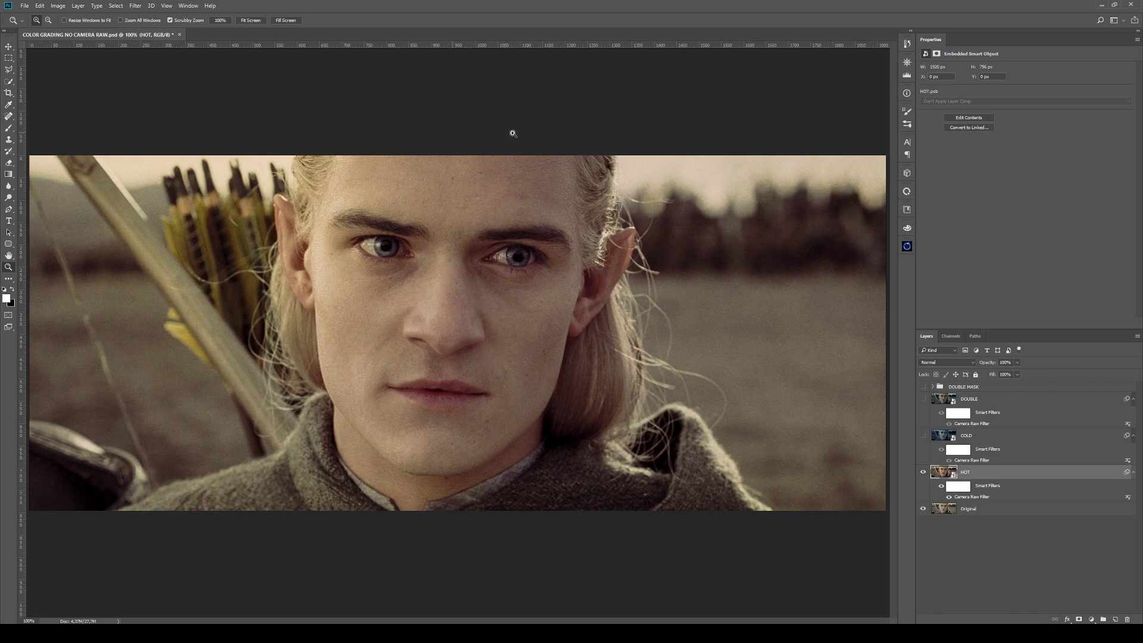
{"action": "left_click", "coordinate": [923, 472]}
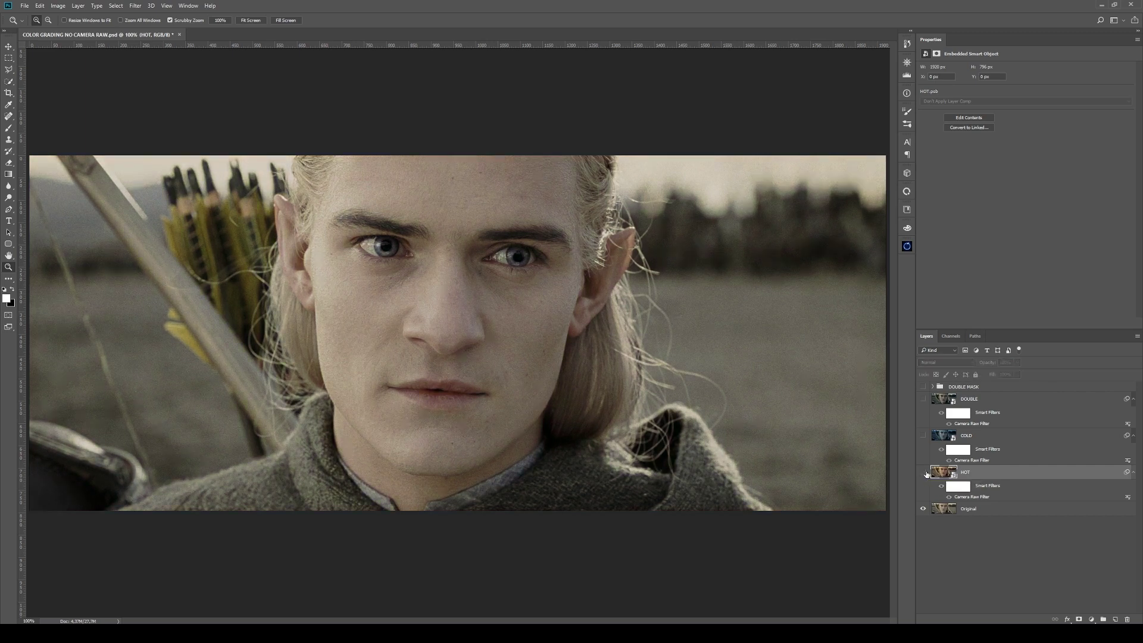
{"action": "left_click", "coordinate": [923, 472]}
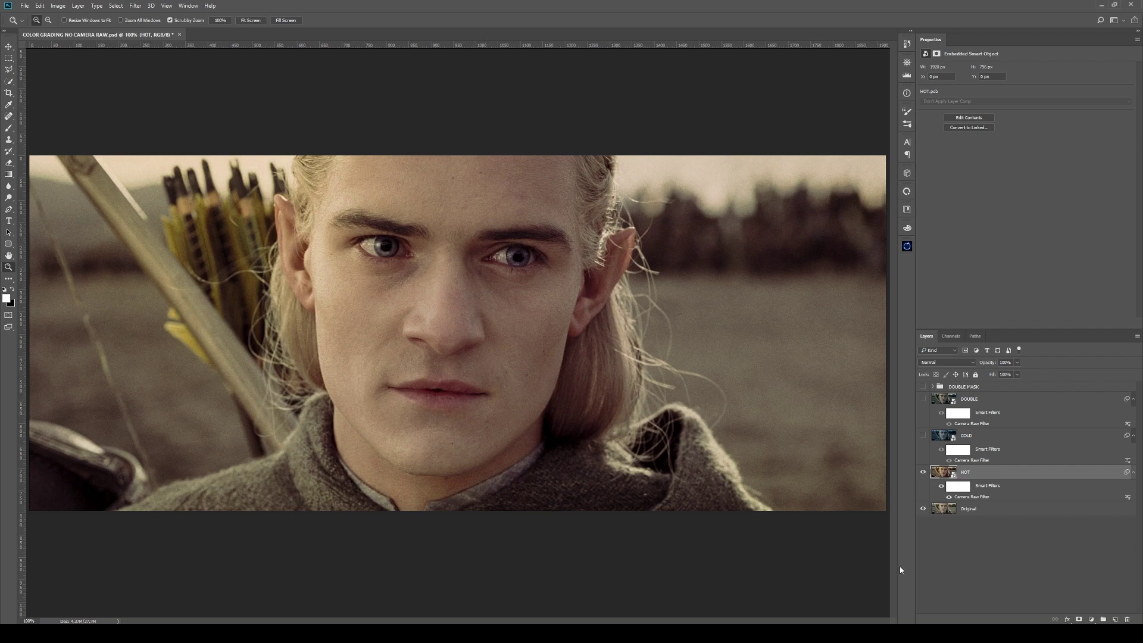
{"action": "left_click", "coordinate": [923, 435]}
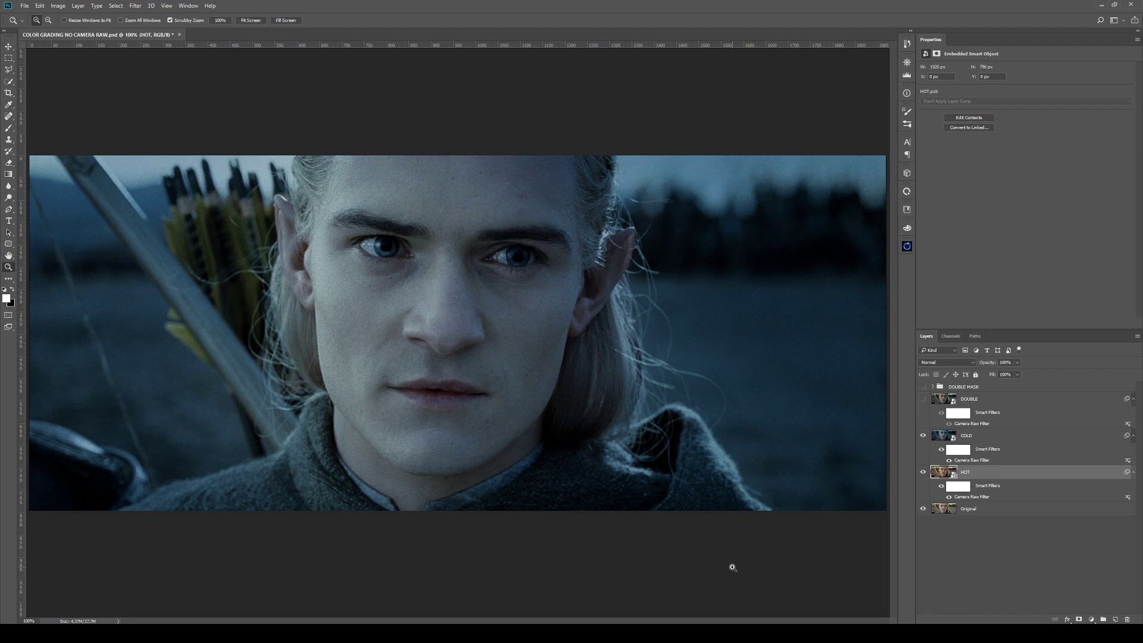
{"action": "left_click", "coordinate": [923, 472]}
{"action": "left_click", "coordinate": [923, 436]}
{"action": "left_click", "coordinate": [919, 438]}
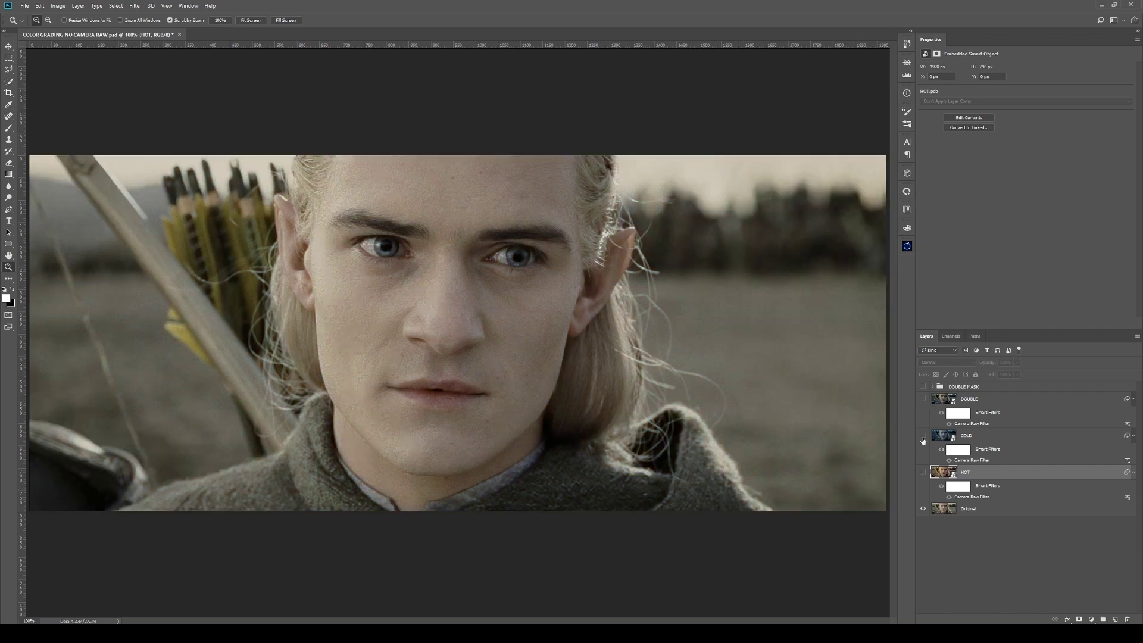
{"action": "left_click", "coordinate": [922, 472]}
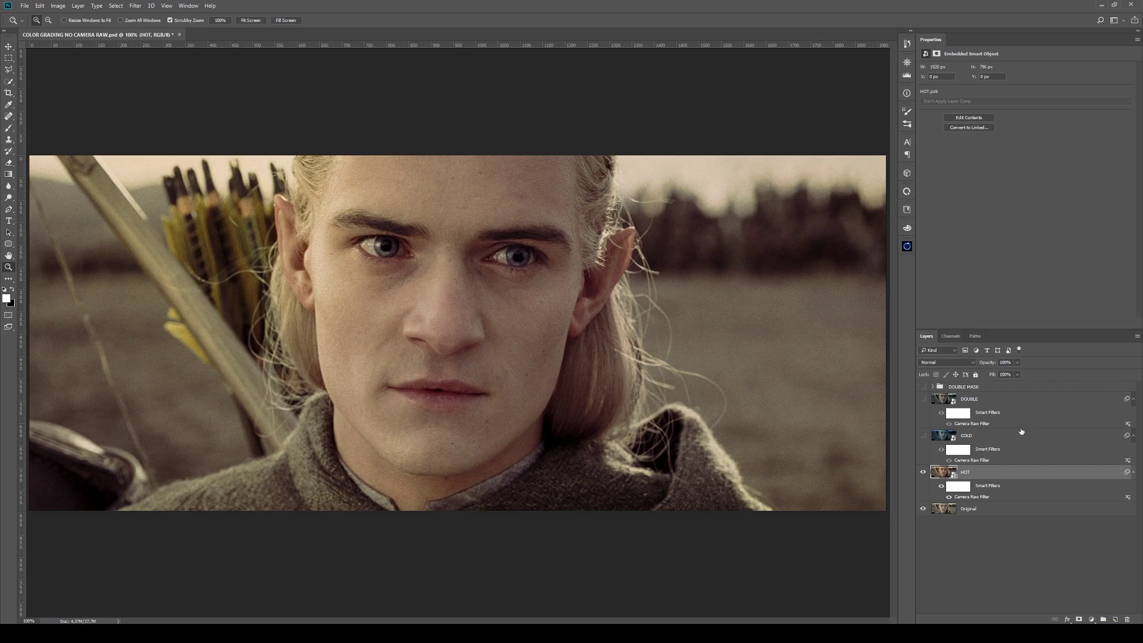
{"action": "left_click", "coordinate": [923, 400]}
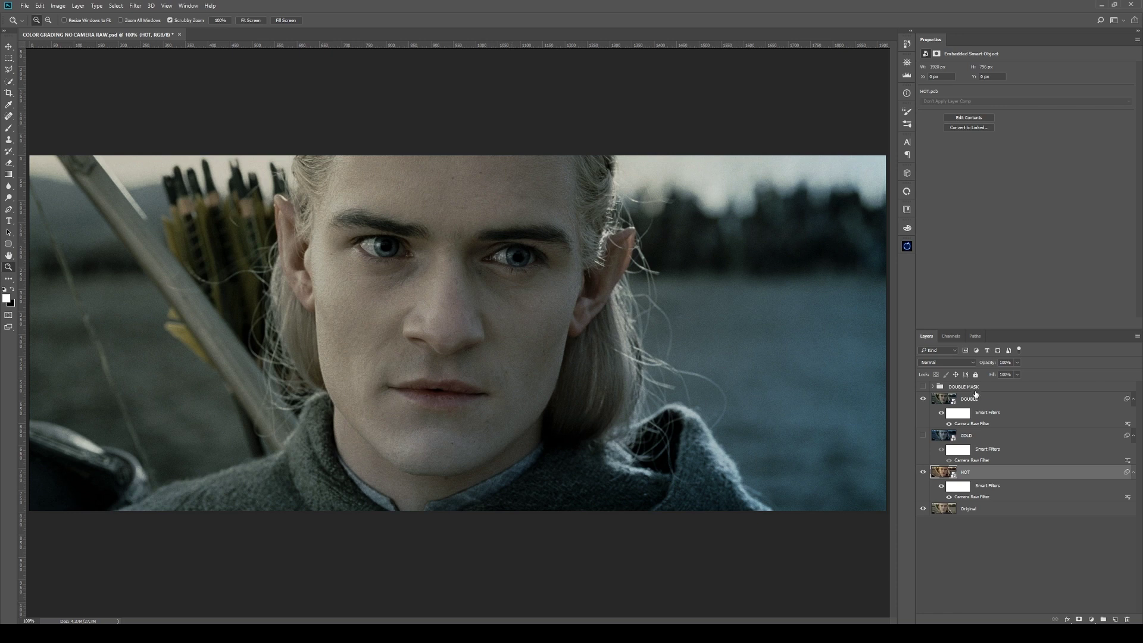
{"action": "left_click", "coordinate": [924, 400]}
{"action": "left_click", "coordinate": [923, 472]}
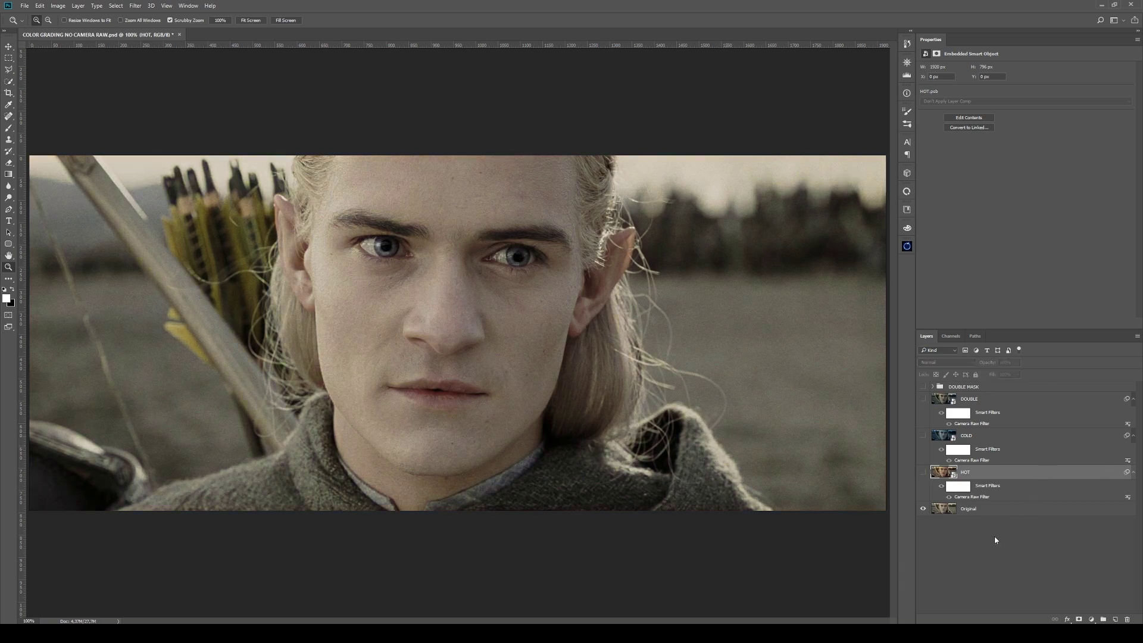
Step: Duplicate the Original layer and convert the copy to a smart object
{"action": "key", "text": "alt+bracketleft"}
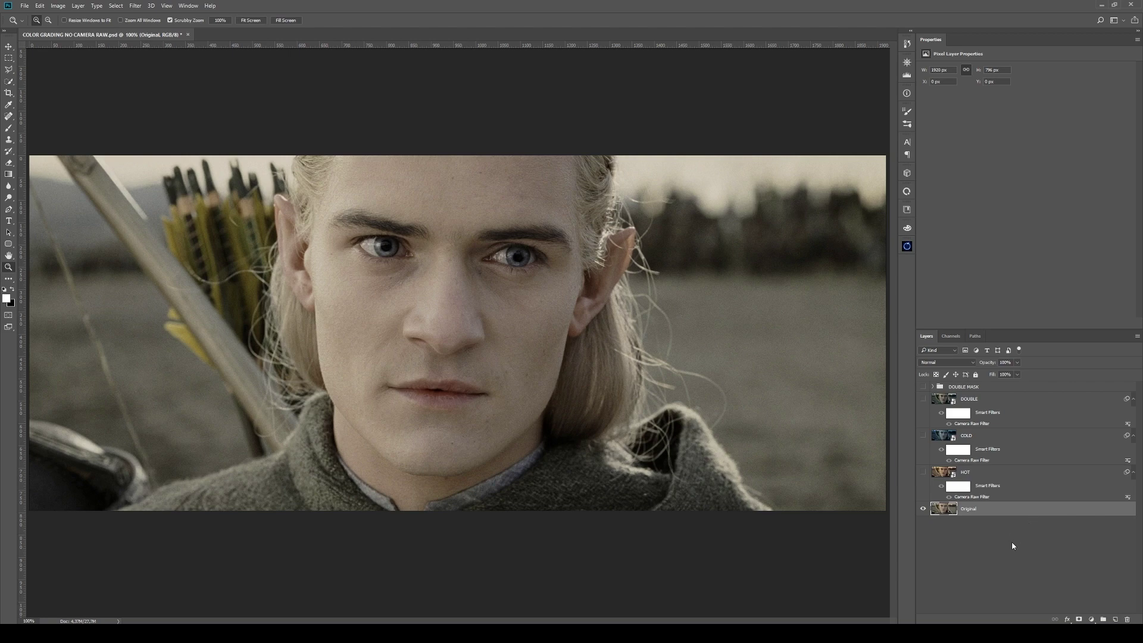
{"action": "key", "text": "ctrl+j"}
{"action": "right_click", "coordinate": [1013, 515]}
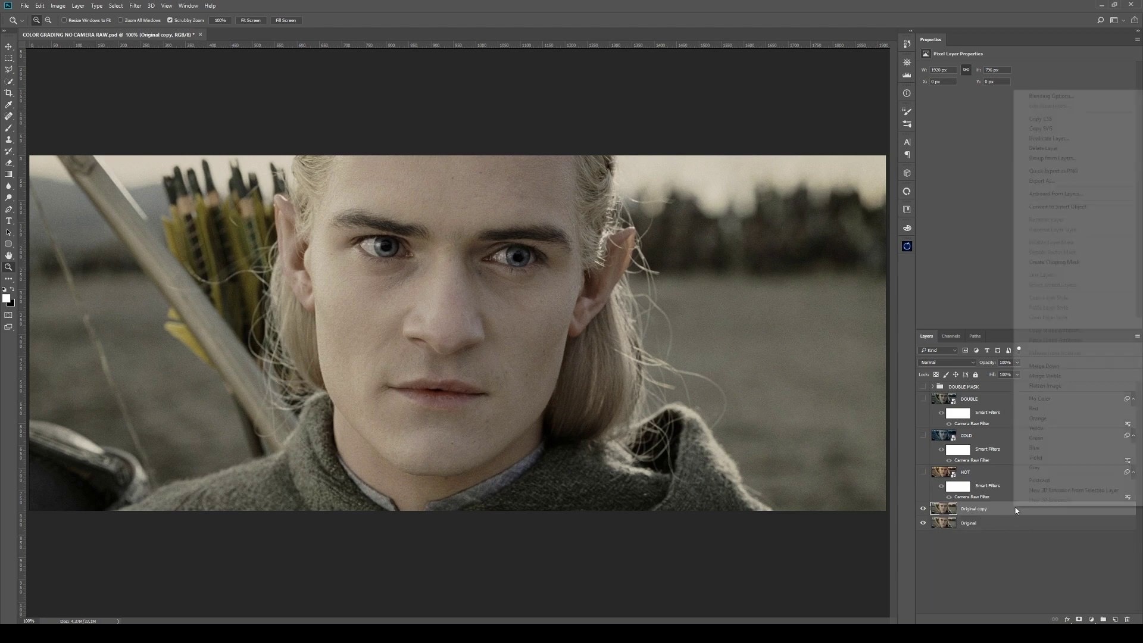
{"action": "left_click", "coordinate": [1056, 210]}
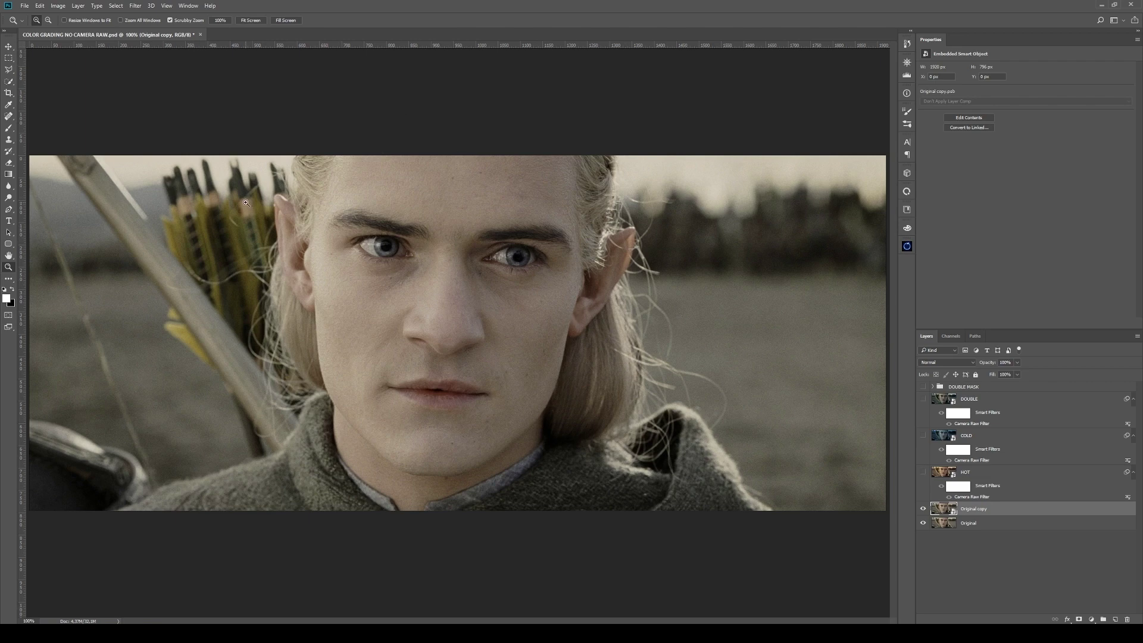
Step: Start the Camera Raw Filter on the Original copy and show its Basic adjustments
{"action": "left_click", "coordinate": [134, 6]}
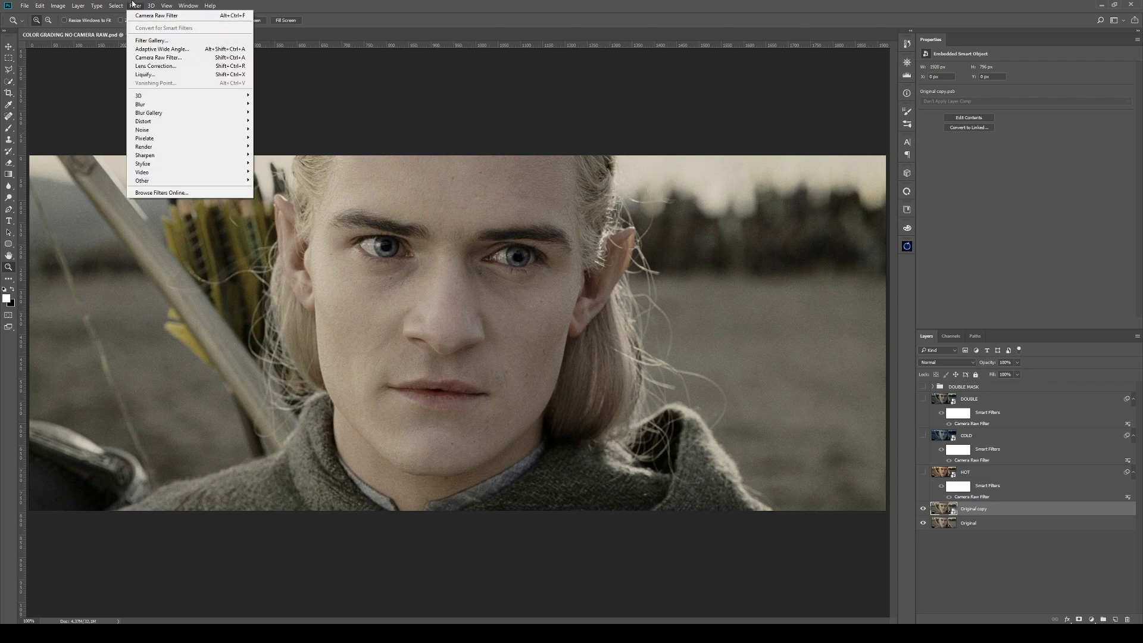
{"action": "left_click", "coordinate": [188, 59]}
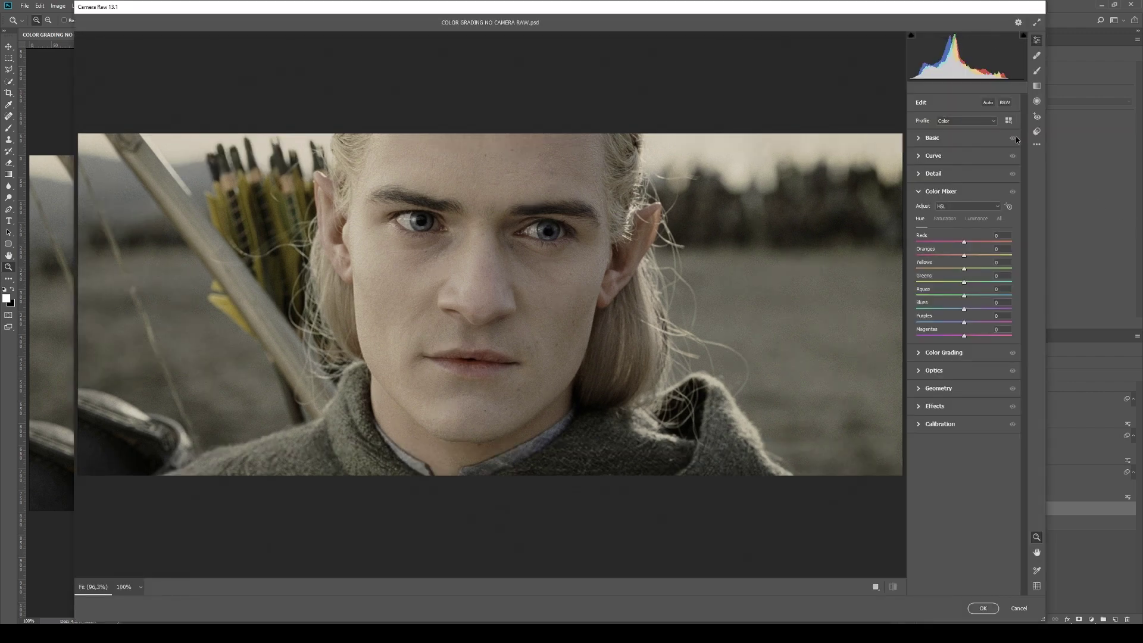
{"action": "left_click", "coordinate": [976, 143]}
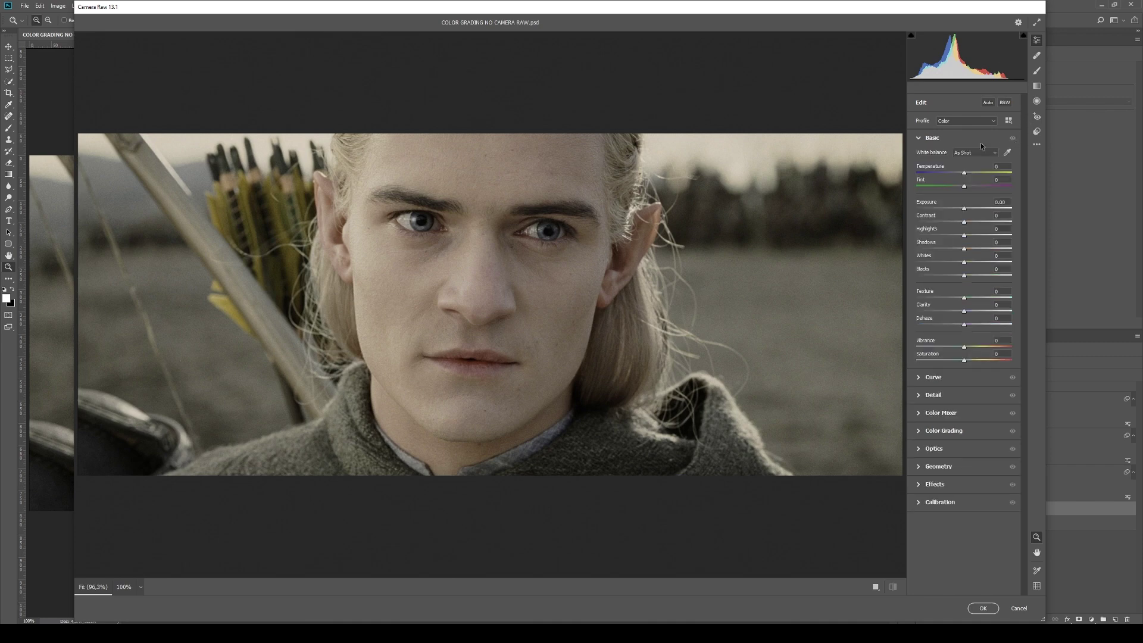
{"action": "left_click_drag", "start_coordinate": [964, 208], "coordinate": [976, 188]}
{"action": "double_click", "coordinate": [964, 209]}
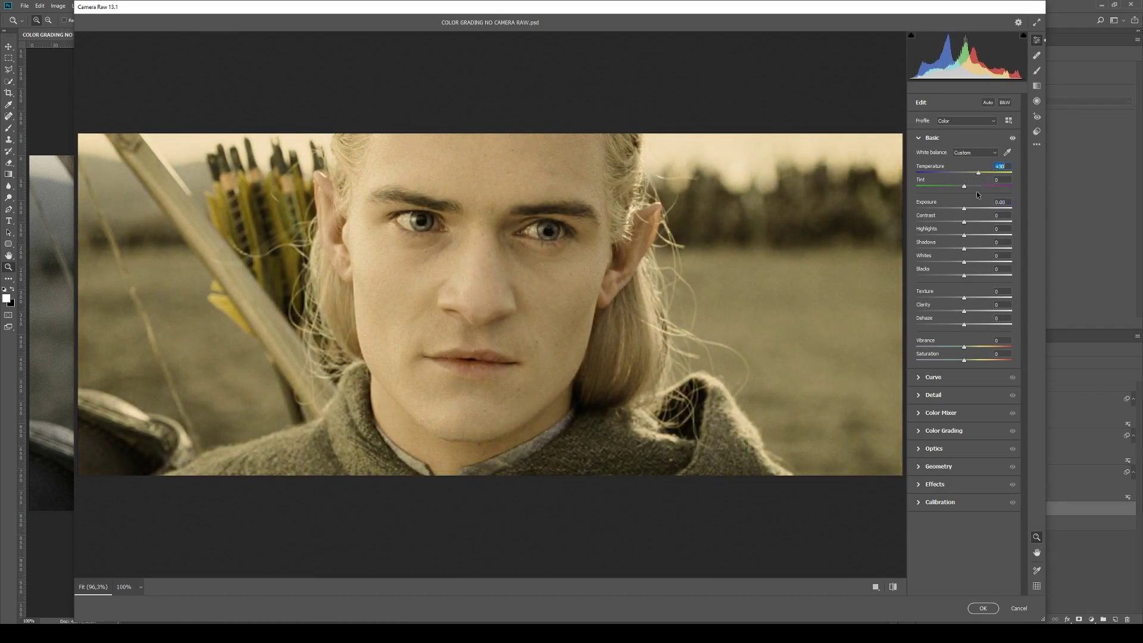
{"action": "double_click", "coordinate": [964, 186]}
{"action": "mouse_move", "coordinate": [963, 276]}
{"action": "left_mouse_down"}
{"action": "mouse_move", "coordinate": [952, 276]}
{"action": "mouse_move", "coordinate": [976, 275]}
{"action": "left_mouse_up"}
{"action": "double_click", "coordinate": [976, 275]}
{"action": "left_click_drag", "start_coordinate": [964, 235], "coordinate": [978, 236]}
{"action": "double_click", "coordinate": [978, 236]}
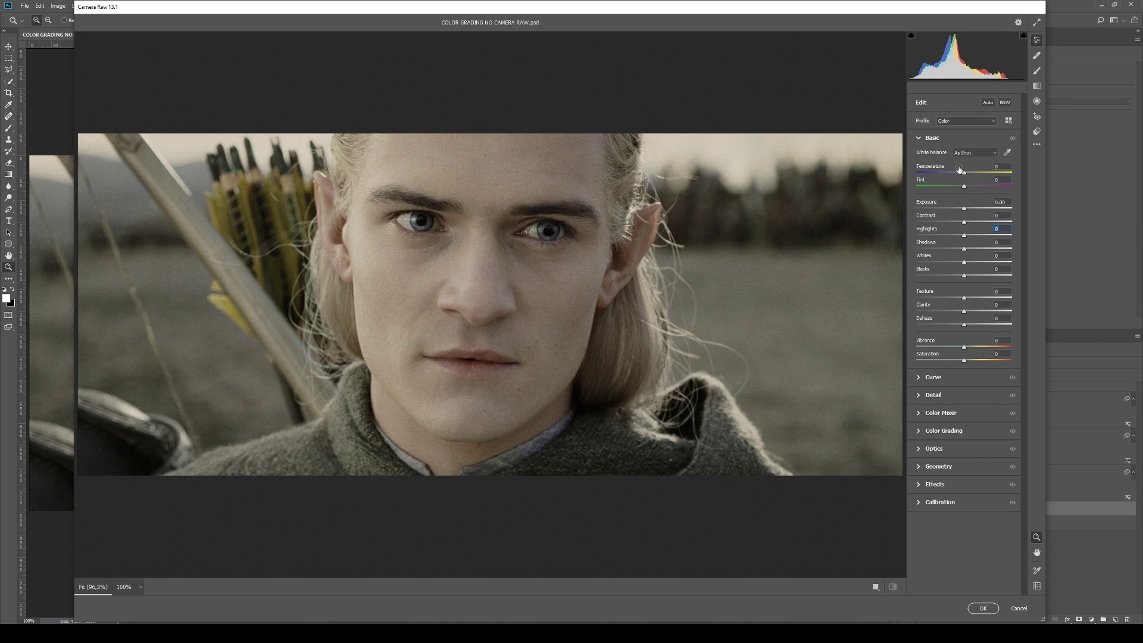
Step: Cool the image's white balance by setting Temperature to -28 and Tint to -14
{"action": "mouse_move", "coordinate": [963, 176]}
{"action": "left_mouse_down"}
{"action": "mouse_move", "coordinate": [982, 171]}
{"action": "mouse_move", "coordinate": [941, 174]}
{"action": "mouse_move", "coordinate": [953, 173]}
{"action": "left_mouse_up"}
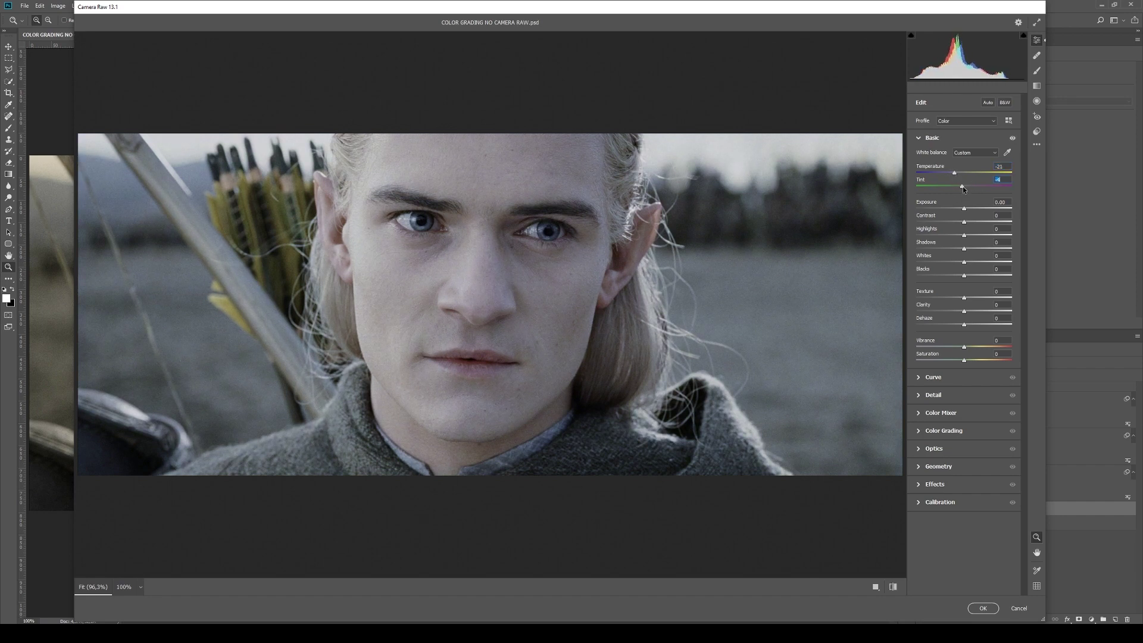
{"action": "left_click_drag", "start_coordinate": [963, 188], "coordinate": [961, 189]}
{"action": "left_click_drag", "start_coordinate": [970, 186], "coordinate": [959, 188]}
{"action": "left_click_drag", "start_coordinate": [954, 173], "coordinate": [957, 186]}
{"action": "left_click", "coordinate": [950, 174]}
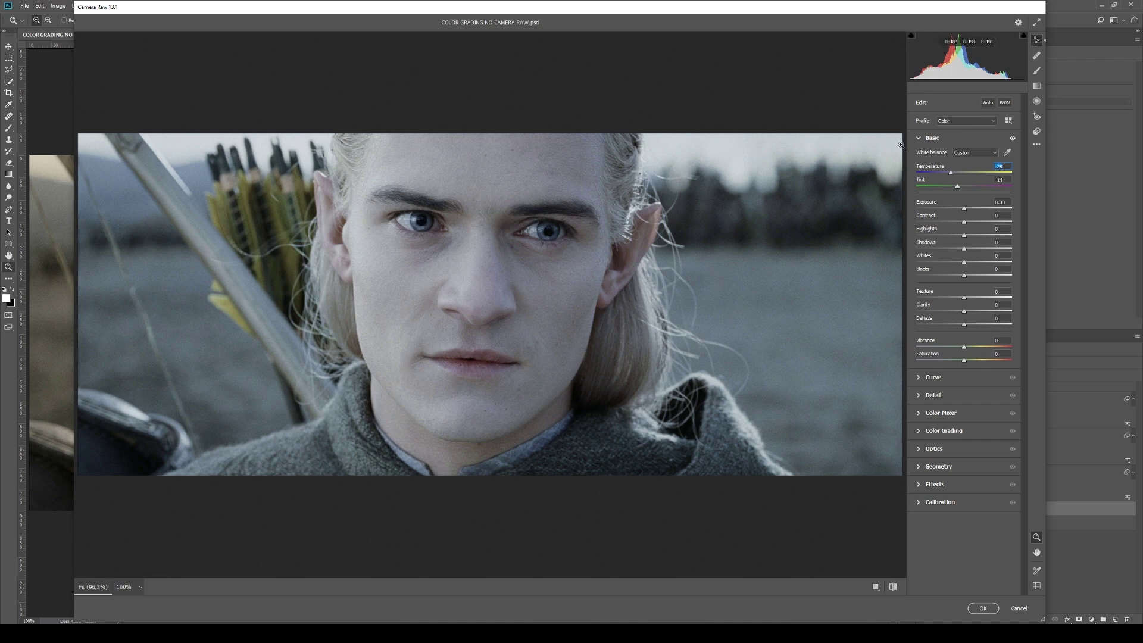
Step: Lower Exposure to -0.25 and compare the image with and without the Basic adjustments
{"action": "left_click_drag", "start_coordinate": [963, 208], "coordinate": [961, 210]}
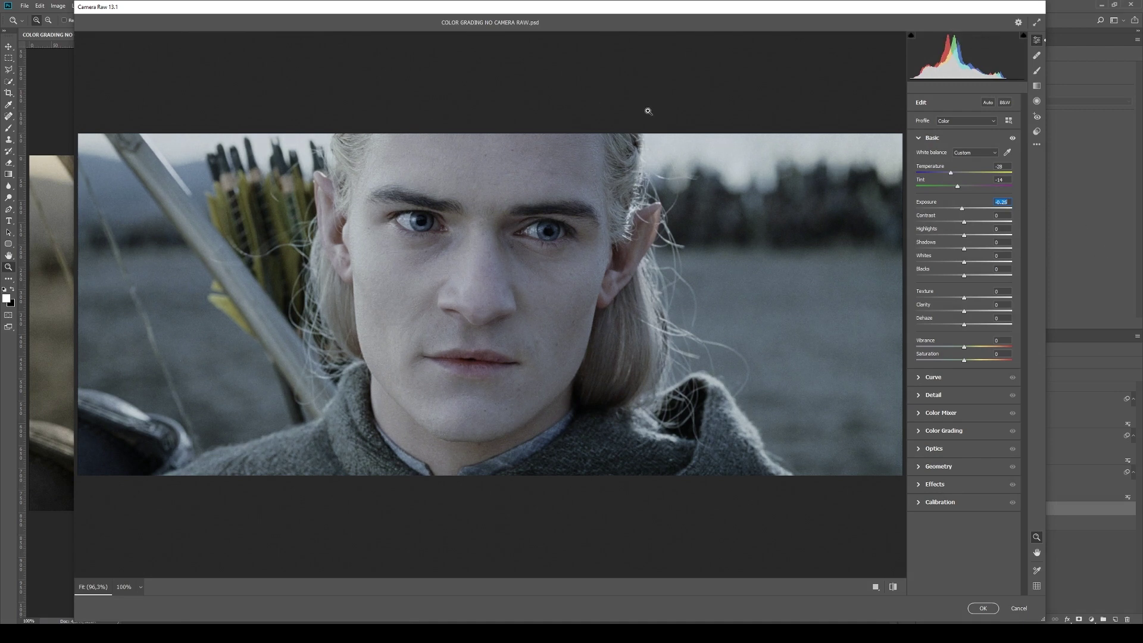
{"action": "left_click", "coordinate": [1013, 138]}
{"action": "left_click", "coordinate": [1012, 138]}
{"action": "left_click", "coordinate": [1012, 138]}
{"action": "left_click", "coordinate": [1013, 139]}
{"action": "left_click", "coordinate": [1013, 139]}
{"action": "left_click", "coordinate": [1013, 139]}
Step: Set Shadows to -12, Highlights to -12 and Contrast to +14, and compare the Basic adjustments on and off
{"action": "left_click_drag", "start_coordinate": [963, 248], "coordinate": [959, 252]}
{"action": "mouse_move", "coordinate": [965, 235]}
{"action": "left_mouse_down"}
{"action": "mouse_move", "coordinate": [949, 242]}
{"action": "mouse_move", "coordinate": [970, 221]}
{"action": "left_mouse_up"}
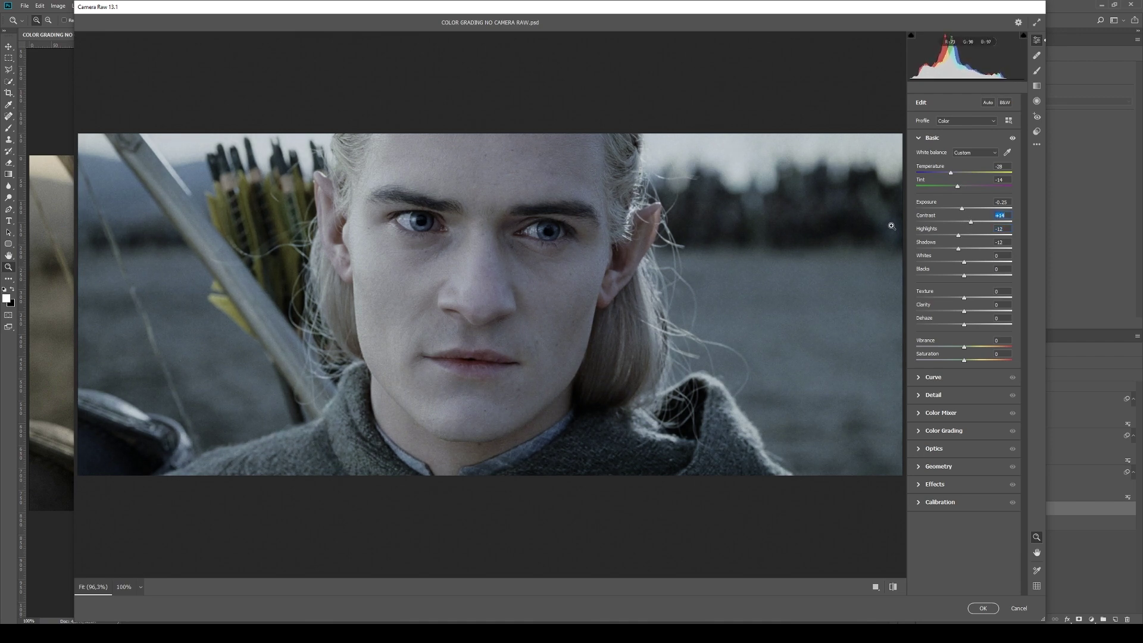
{"action": "left_click", "coordinate": [1013, 139]}
{"action": "left_click", "coordinate": [1015, 141]}
{"action": "left_click", "coordinate": [1016, 140]}
{"action": "left_click", "coordinate": [1016, 140]}
{"action": "left_click", "coordinate": [1016, 140]}
{"action": "left_click", "coordinate": [1016, 141]}
Step: In Color Grading, shift the shadows slightly toward cyan-blue and give the midtones a very faint blue tint
{"action": "left_click", "coordinate": [918, 434]}
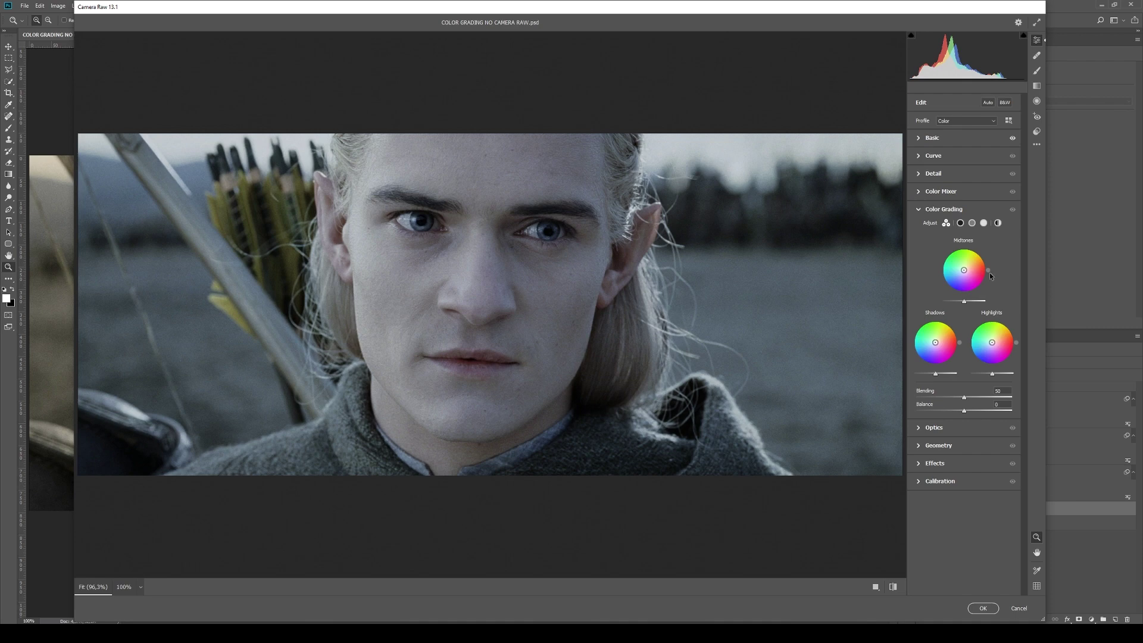
{"action": "left_click_drag", "start_coordinate": [935, 344], "coordinate": [933, 343]}
{"action": "mouse_move", "coordinate": [963, 270]}
{"action": "left_mouse_down"}
{"action": "mouse_move", "coordinate": [946, 273]}
{"action": "mouse_move", "coordinate": [961, 271]}
{"action": "left_mouse_up"}
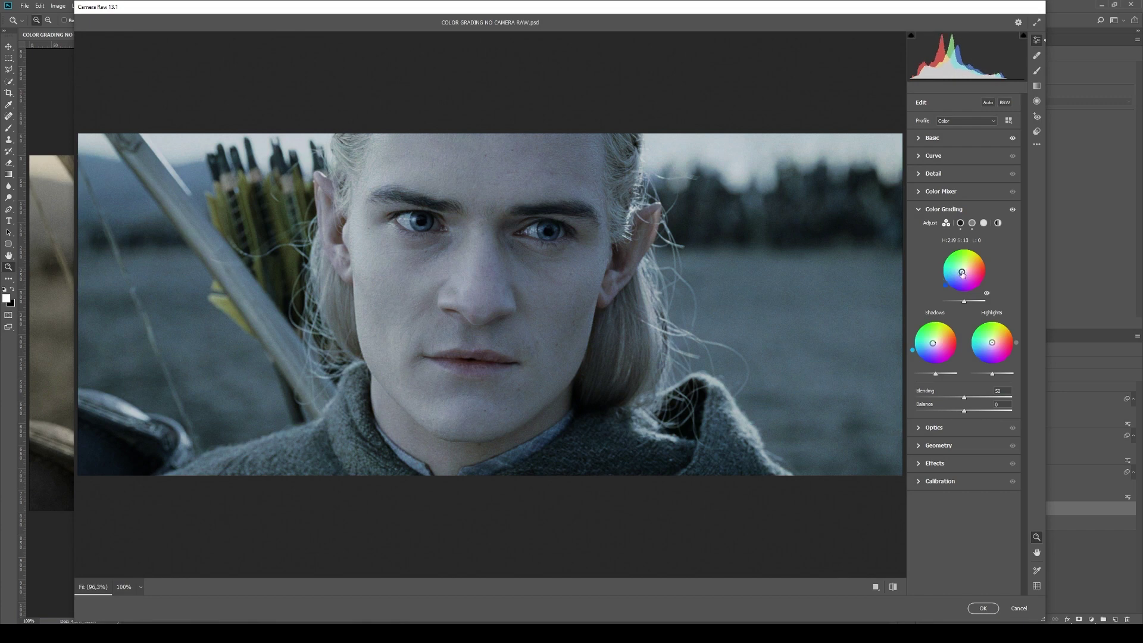
{"action": "left_click_drag", "start_coordinate": [961, 272], "coordinate": [963, 270]}
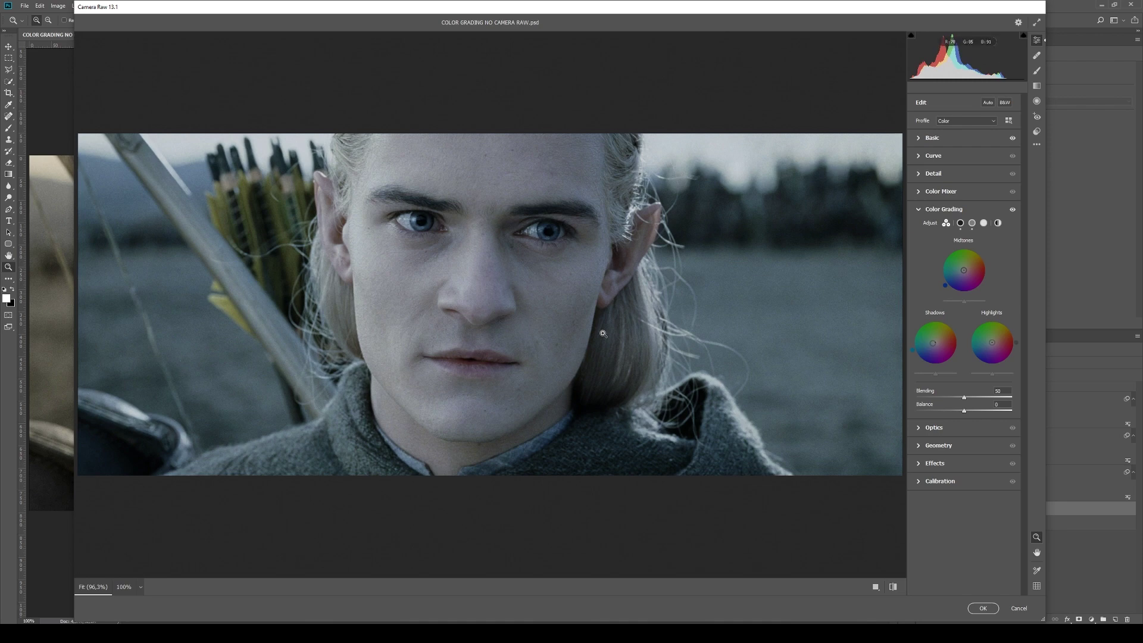
Step: Tint the Color Grading highlights with hue 153 and saturation 9, and compare the image with and without the grading
{"action": "left_click_drag", "start_coordinate": [992, 342], "coordinate": [990, 341]}
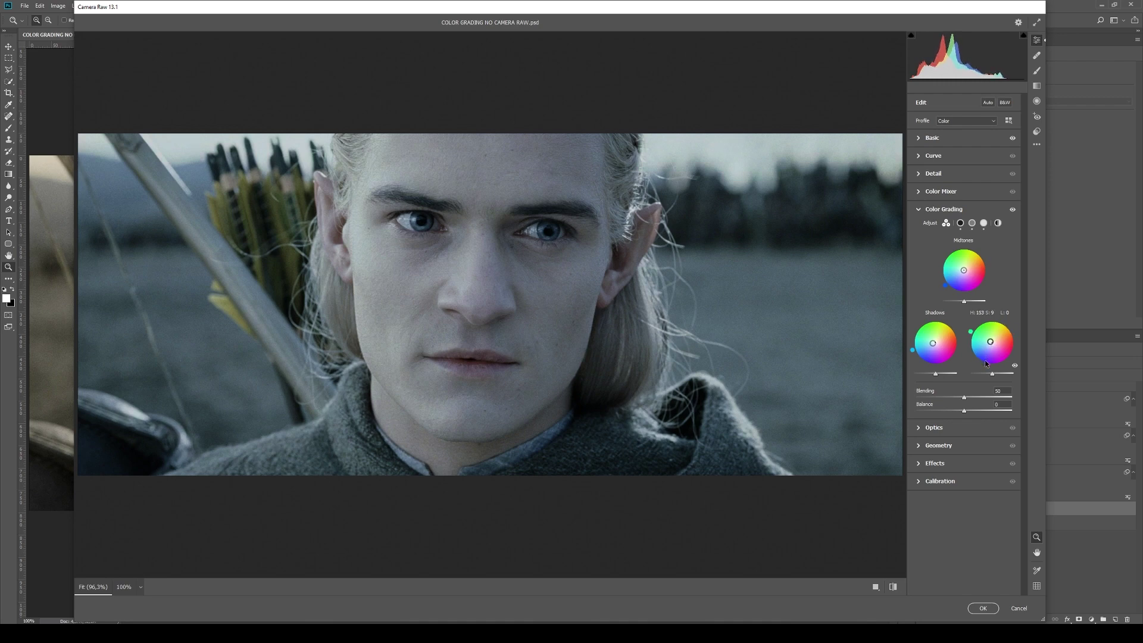
{"action": "left_click", "coordinate": [1012, 209]}
{"action": "left_click", "coordinate": [1012, 209]}
{"action": "left_click", "coordinate": [1013, 208]}
{"action": "left_click", "coordinate": [1012, 209]}
{"action": "left_click", "coordinate": [1013, 209]}
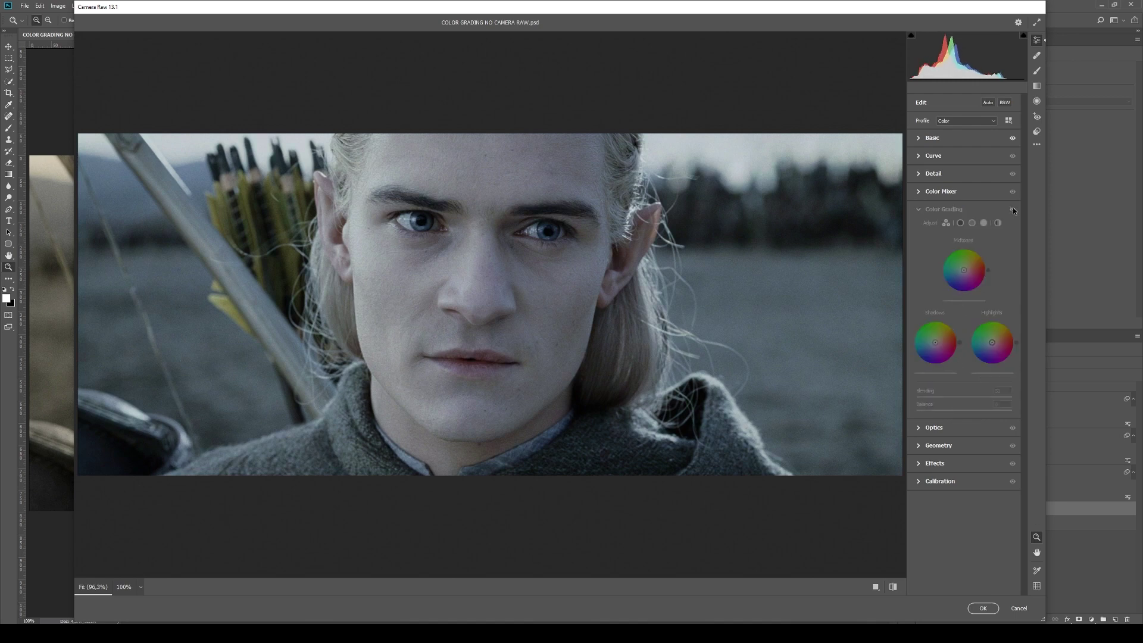
{"action": "left_click", "coordinate": [1012, 209]}
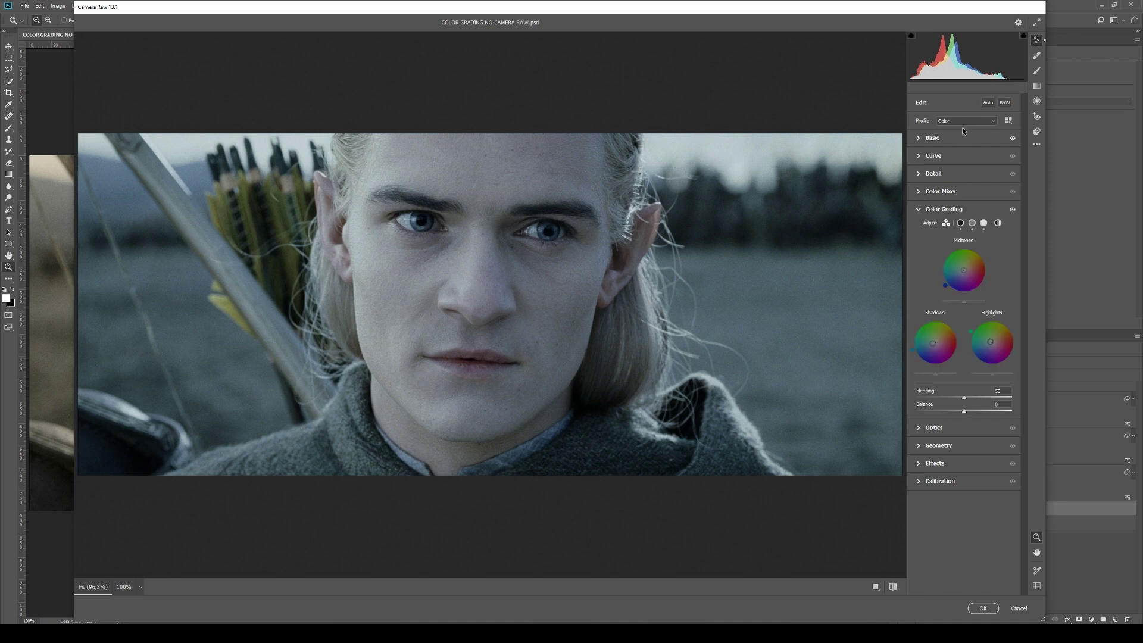
Step: Fine-tune the Color Mixer hues, shifting the oranges slightly up and the blues slightly down
{"action": "left_click", "coordinate": [942, 140]}
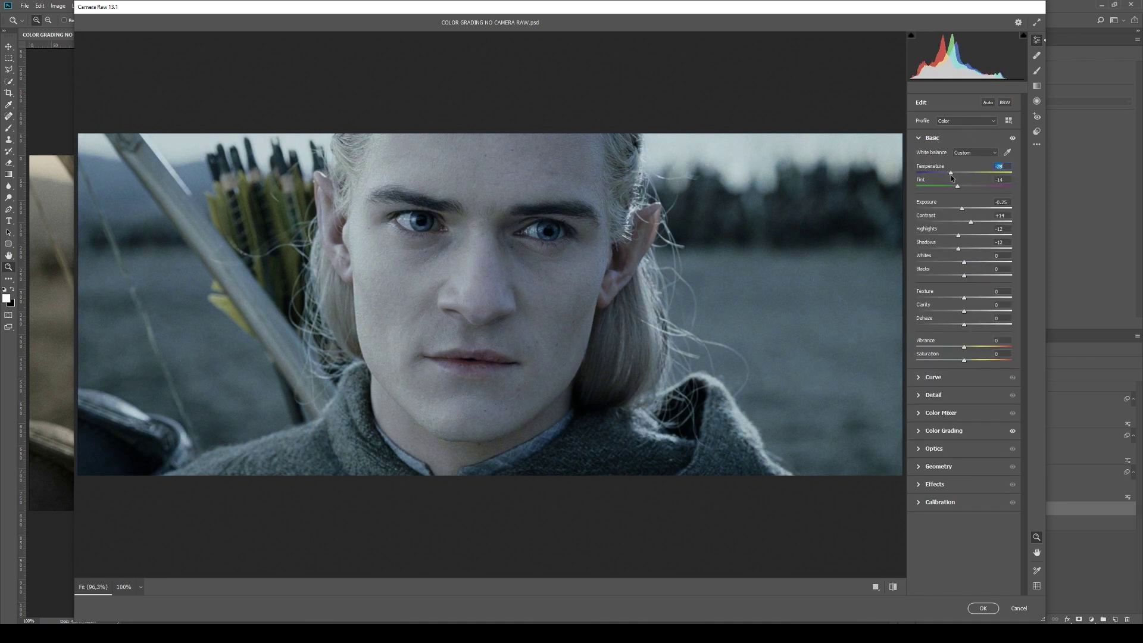
{"action": "left_click_drag", "start_coordinate": [963, 209], "coordinate": [961, 207]}
{"action": "left_click", "coordinate": [917, 414]}
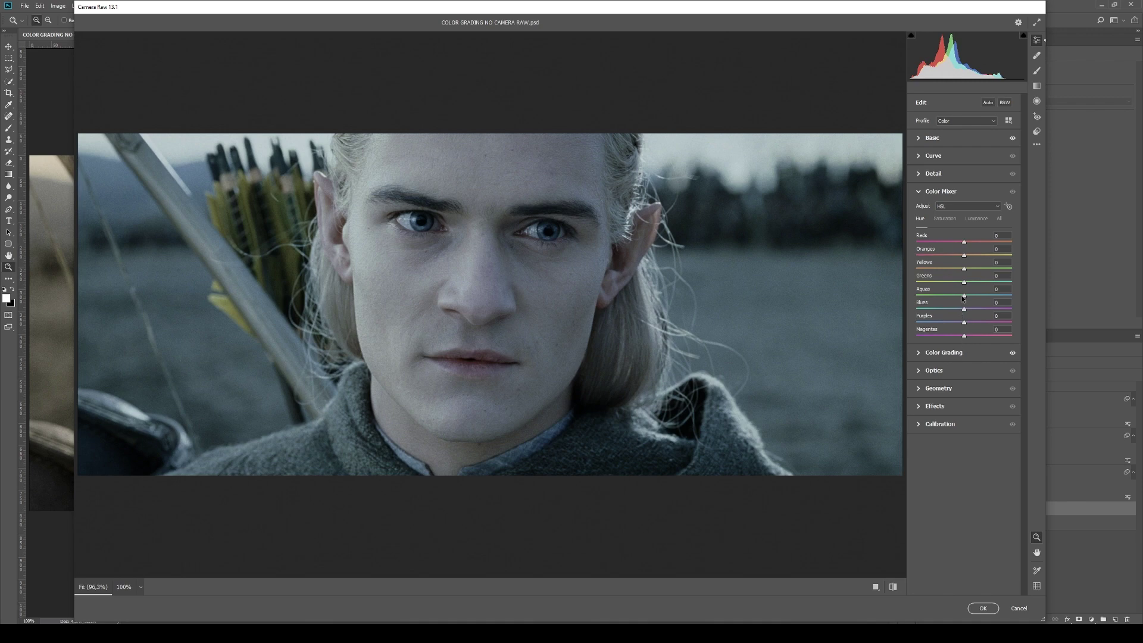
{"action": "left_click", "coordinate": [944, 219]}
{"action": "left_click", "coordinate": [976, 219]}
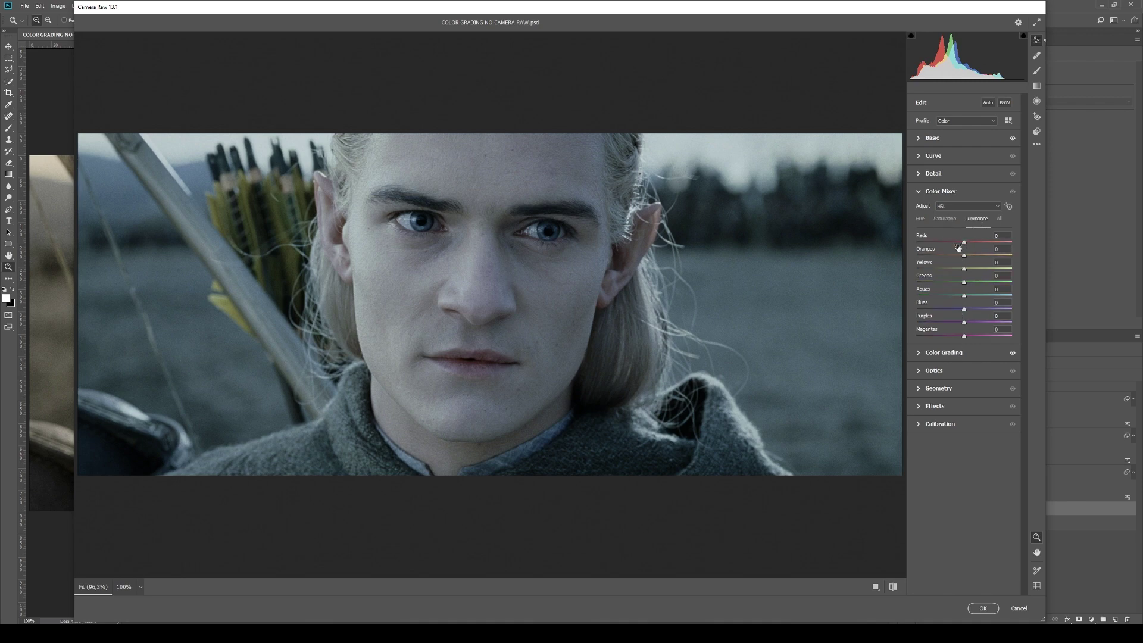
{"action": "left_click", "coordinate": [920, 220]}
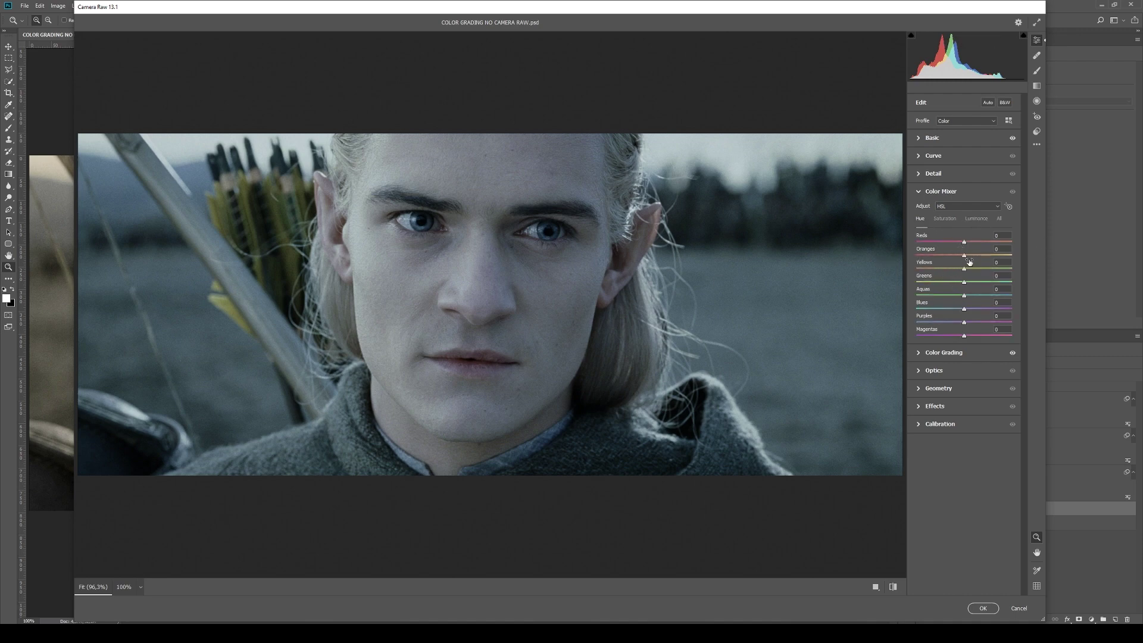
{"action": "mouse_move", "coordinate": [963, 255]}
{"action": "left_mouse_down"}
{"action": "mouse_move", "coordinate": [980, 259]}
{"action": "mouse_move", "coordinate": [966, 257]}
{"action": "left_mouse_up"}
{"action": "mouse_move", "coordinate": [964, 308]}
{"action": "left_mouse_down"}
{"action": "mouse_move", "coordinate": [966, 296]}
{"action": "mouse_move", "coordinate": [953, 298]}
{"action": "mouse_move", "coordinate": [969, 301]}
{"action": "mouse_move", "coordinate": [958, 322]}
{"action": "left_mouse_up"}
Step: Test and reset the oranges' saturation in the Color Mixer, and raise the saturation of the reds slightly
{"action": "left_click", "coordinate": [946, 219]}
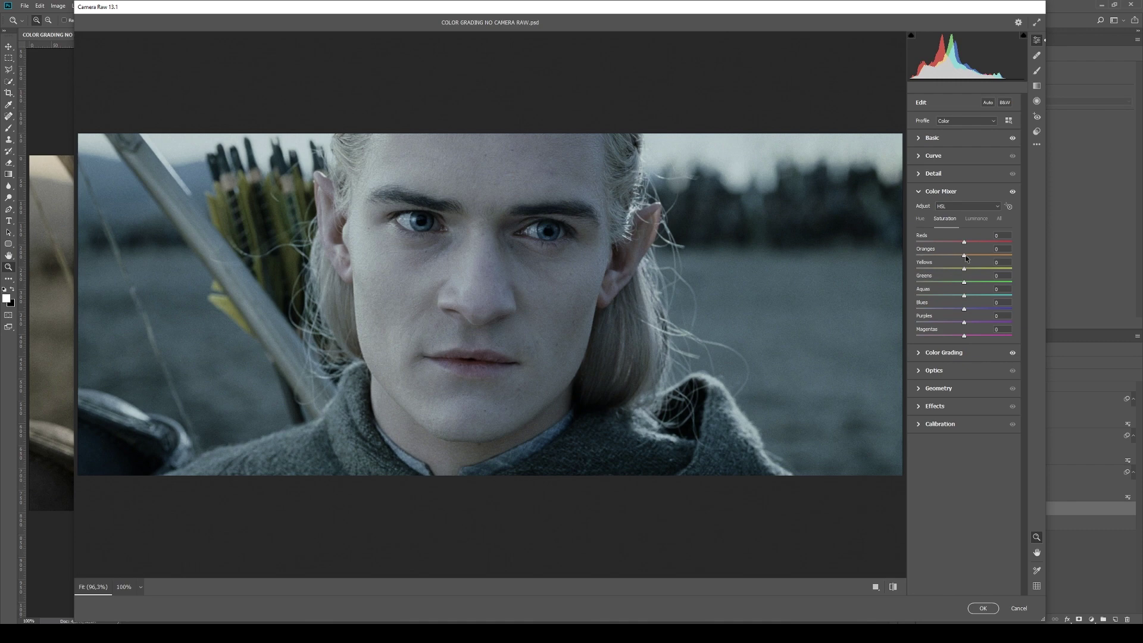
{"action": "left_click_drag", "start_coordinate": [964, 255], "coordinate": [1012, 255]}
{"action": "double_click", "coordinate": [964, 257]}
{"action": "left_click_drag", "start_coordinate": [983, 240], "coordinate": [941, 242]}
{"action": "left_click_drag", "start_coordinate": [959, 240], "coordinate": [971, 244]}
Step: Fine-tune the Color Mixer luminance of the blues and aquas, and brighten the reds slightly
{"action": "left_click", "coordinate": [975, 219]}
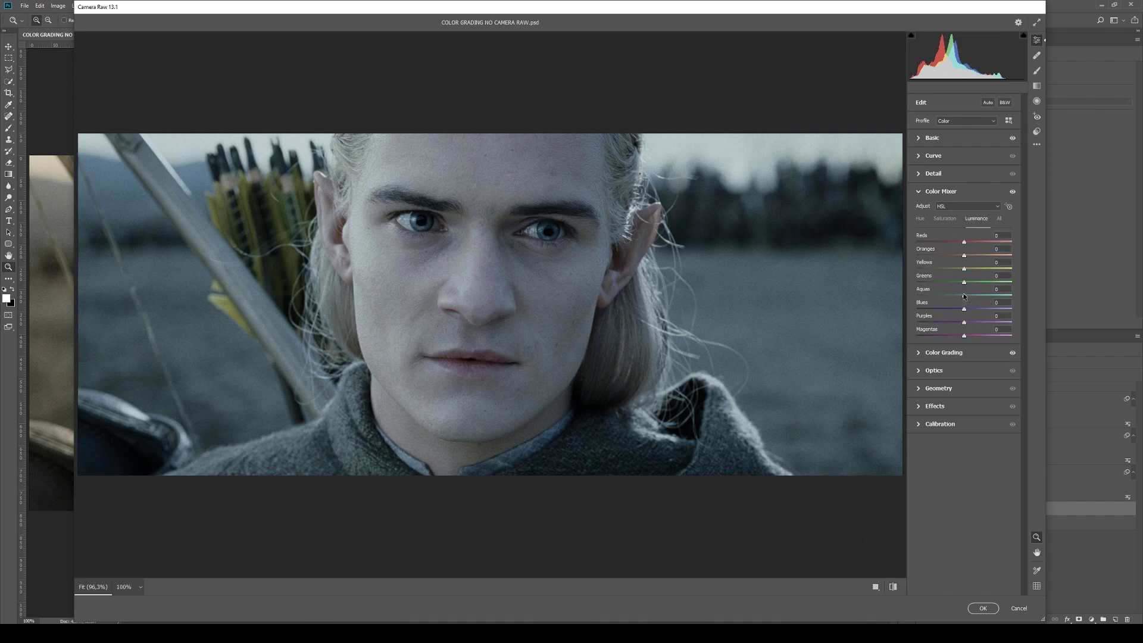
{"action": "mouse_move", "coordinate": [964, 311]}
{"action": "left_mouse_down"}
{"action": "mouse_move", "coordinate": [977, 297]}
{"action": "mouse_move", "coordinate": [962, 297]}
{"action": "left_mouse_up"}
{"action": "left_click_drag", "start_coordinate": [964, 243], "coordinate": [972, 246]}
{"action": "left_click", "coordinate": [918, 192]}
{"action": "left_click", "coordinate": [919, 209]}
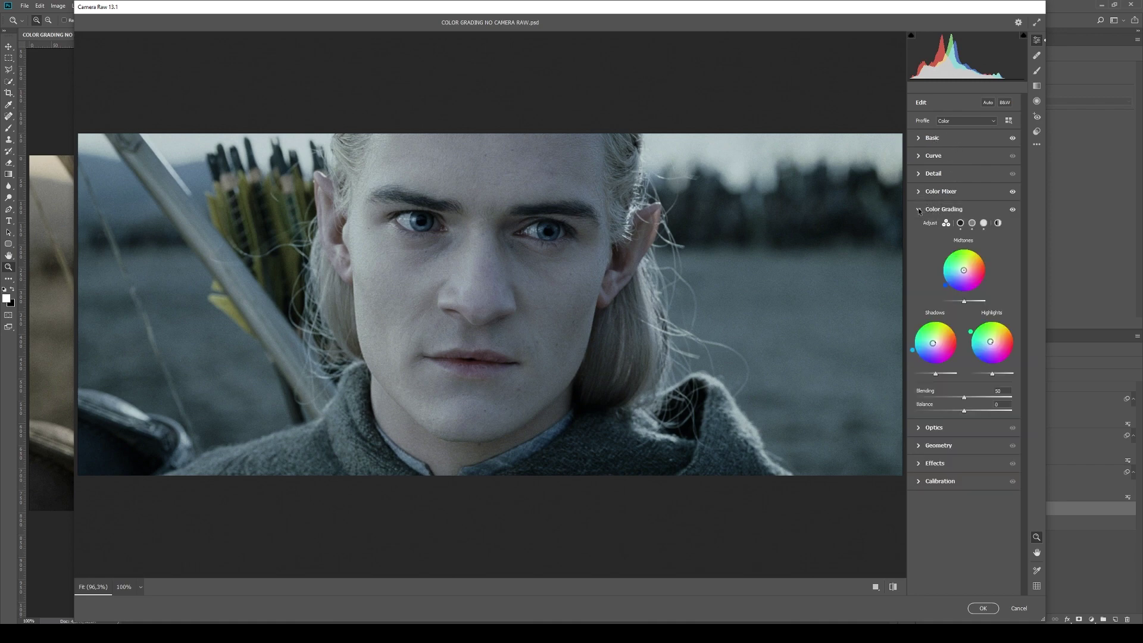
{"action": "left_click", "coordinate": [919, 210]}
Step: Adjust the Calibration shadows tint and the red, green and blue primaries to refine the cold look
{"action": "left_click", "coordinate": [918, 282]}
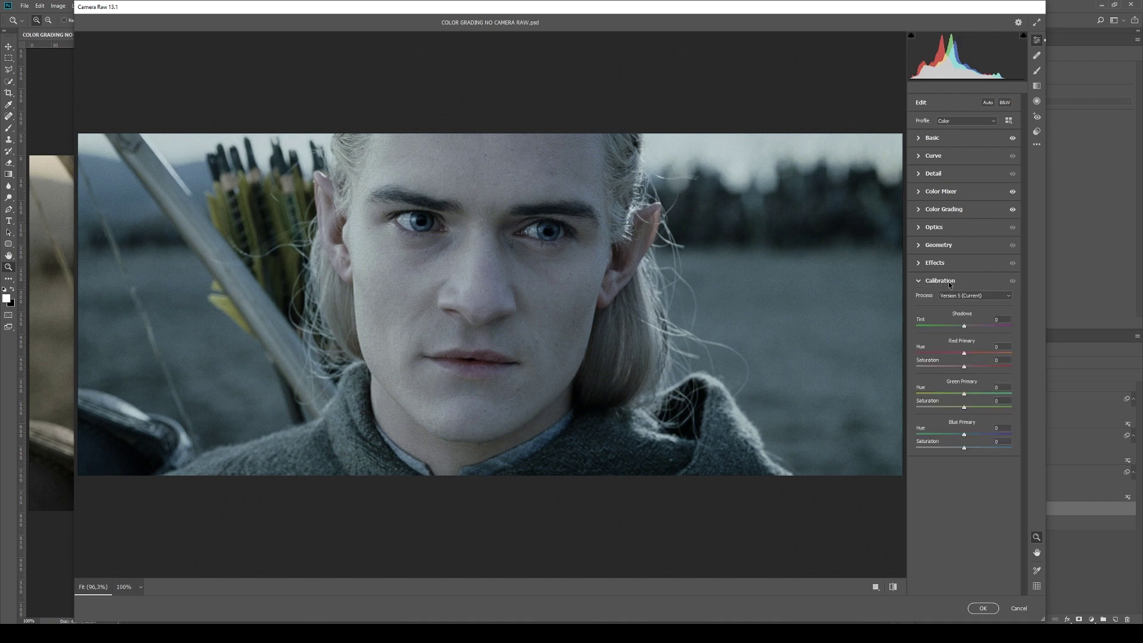
{"action": "mouse_move", "coordinate": [963, 328]}
{"action": "left_mouse_down"}
{"action": "mouse_move", "coordinate": [977, 326]}
{"action": "mouse_move", "coordinate": [940, 327]}
{"action": "mouse_move", "coordinate": [978, 329]}
{"action": "left_mouse_up"}
{"action": "left_click_drag", "start_coordinate": [964, 354], "coordinate": [961, 349]}
{"action": "mouse_move", "coordinate": [965, 395]}
{"action": "left_mouse_down"}
{"action": "mouse_move", "coordinate": [977, 391]}
{"action": "mouse_move", "coordinate": [965, 392]}
{"action": "left_mouse_up"}
{"action": "left_click_drag", "start_coordinate": [964, 435], "coordinate": [961, 435]}
{"action": "mouse_move", "coordinate": [960, 435]}
{"action": "left_mouse_down"}
{"action": "mouse_move", "coordinate": [987, 448]}
{"action": "mouse_move", "coordinate": [968, 445]}
{"action": "left_mouse_up"}
{"action": "left_click", "coordinate": [918, 283]}
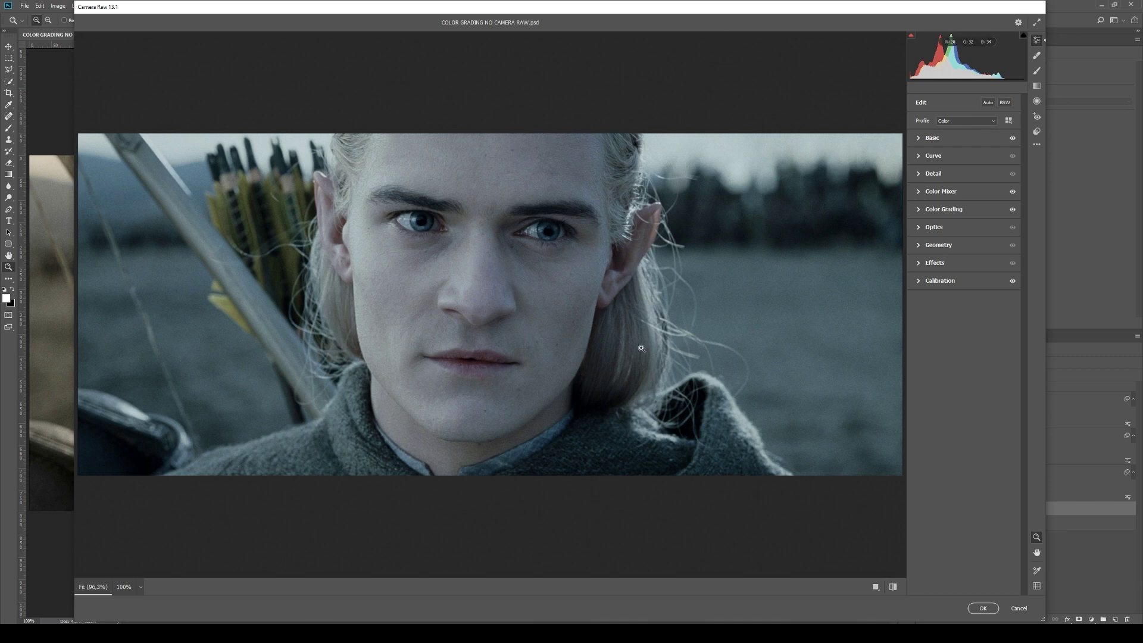
Step: Add a large radial filter around the face and check its effect with the mask overlay hidden and shown
{"action": "left_click", "coordinate": [1037, 102]}
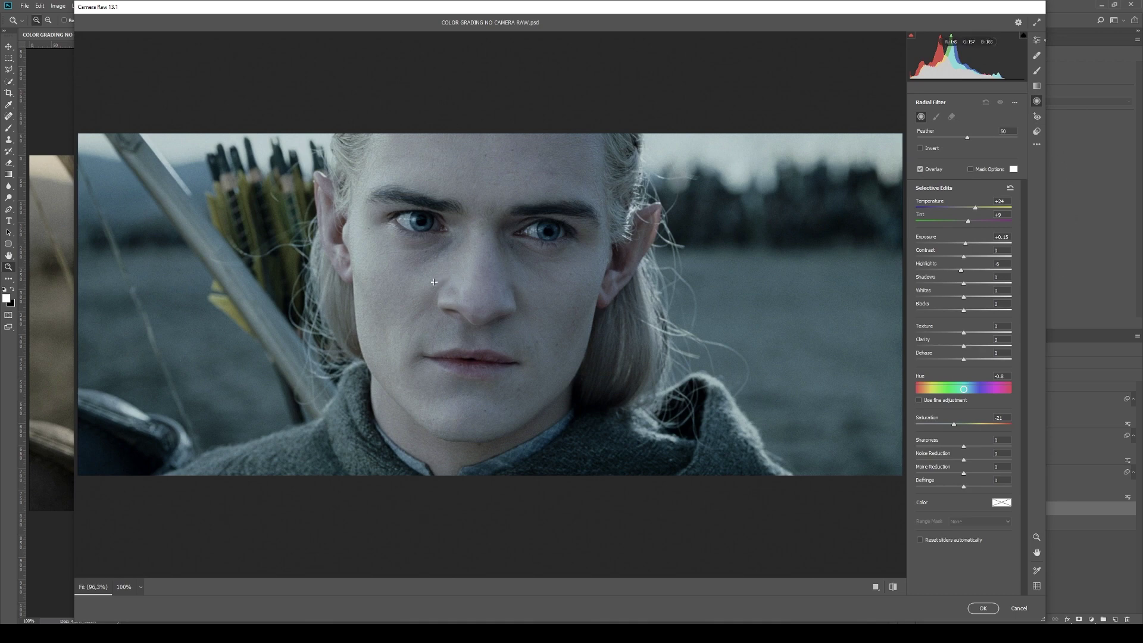
{"action": "left_click_drag", "start_coordinate": [414, 295], "coordinate": [635, 112]}
{"action": "key", "text": "v"}
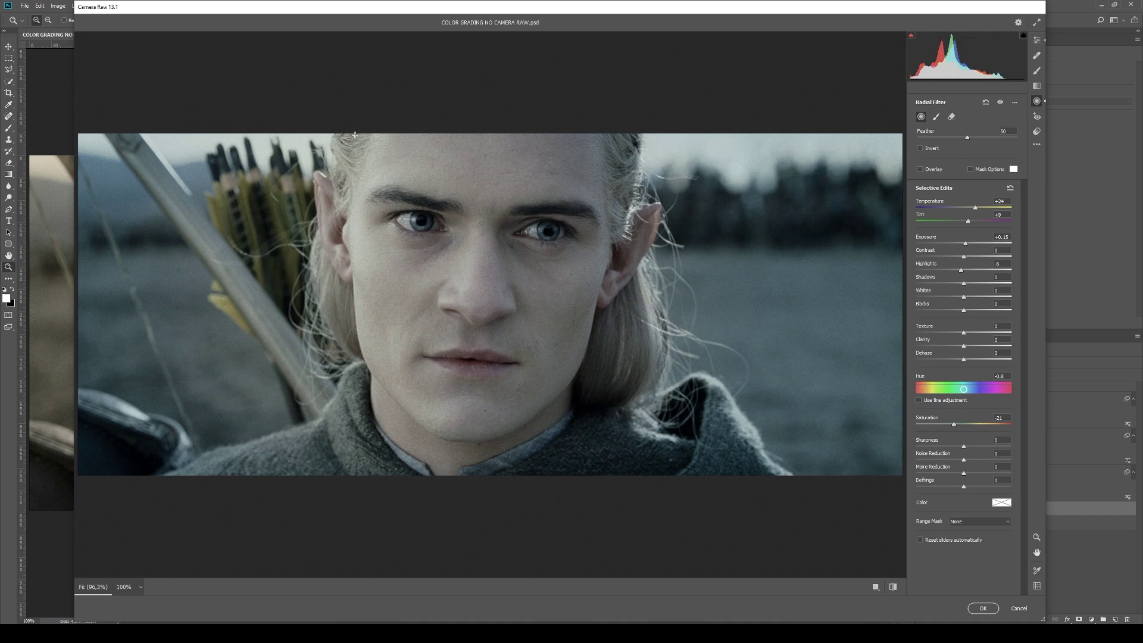
{"action": "key", "text": "v"}
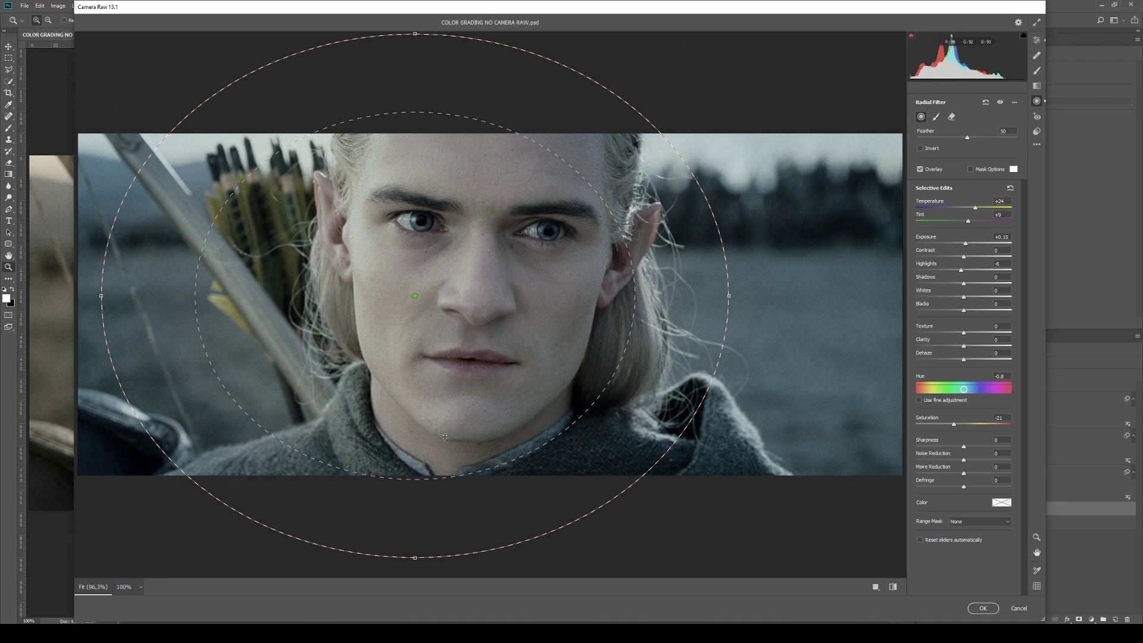
{"action": "key", "text": "v"}
{"action": "key", "text": "v"}
{"action": "key", "text": "v"}
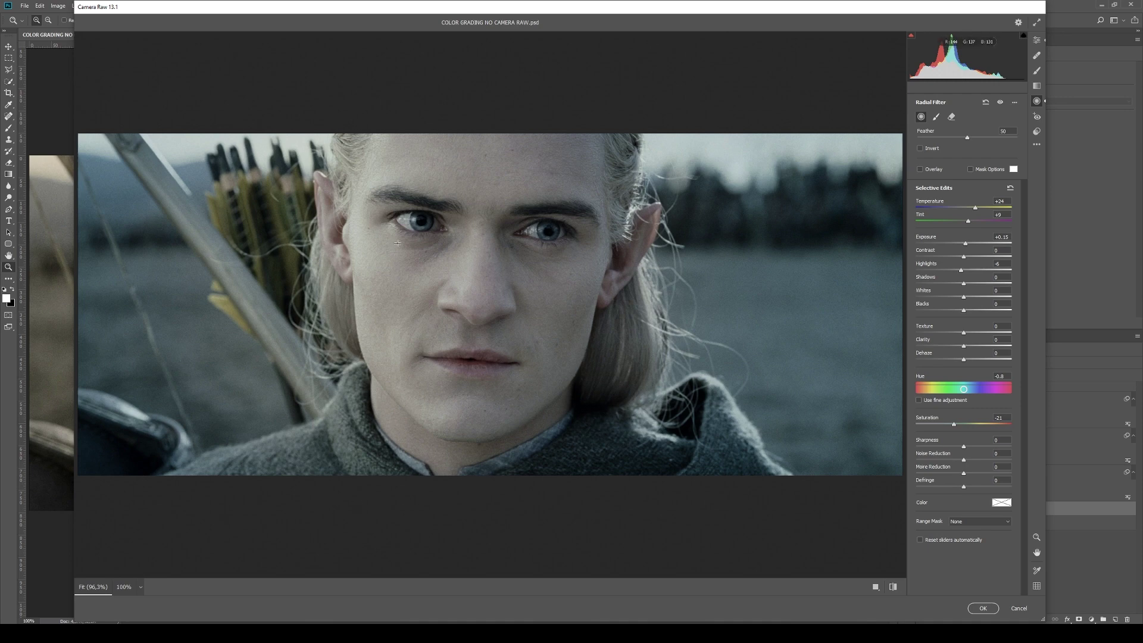
{"action": "key", "text": "v"}
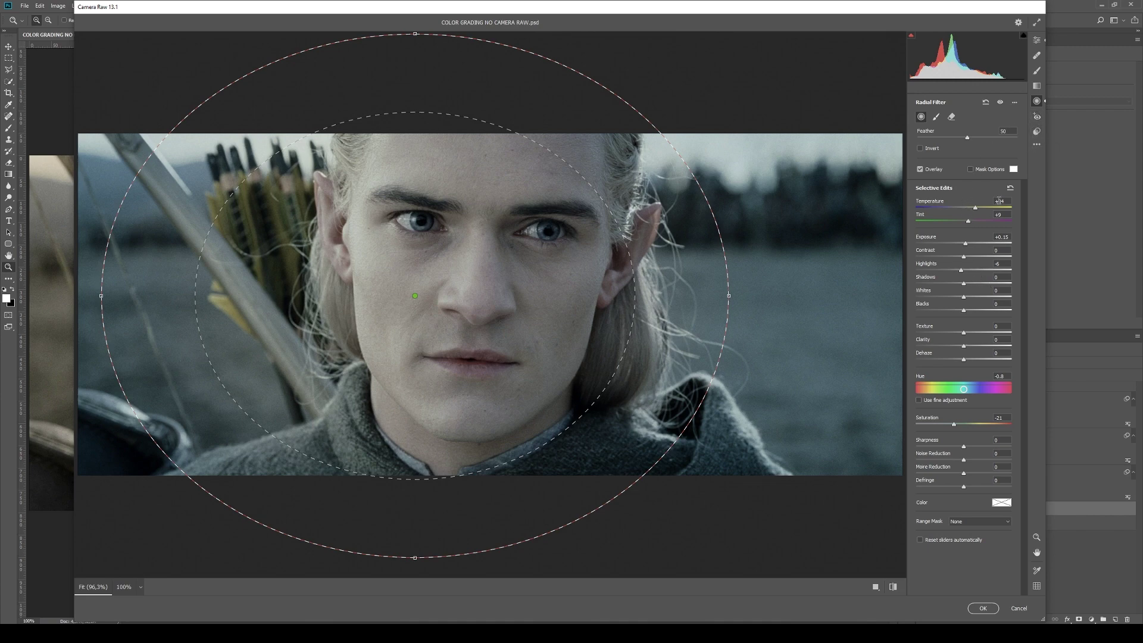
Step: Invert the radial filter, reset its temperature, tint, exposure, highlights and saturation to 0, and hide the overlay
{"action": "left_click", "coordinate": [920, 149]}
{"action": "left_click", "coordinate": [1001, 202]}
{"action": "type", "text": "0"}
{"action": "key", "text": "Tab"}
{"action": "type", "text": "0"}
{"action": "left_click_drag", "start_coordinate": [1010, 237], "coordinate": [984, 244]}
{"action": "type", "text": "0"}
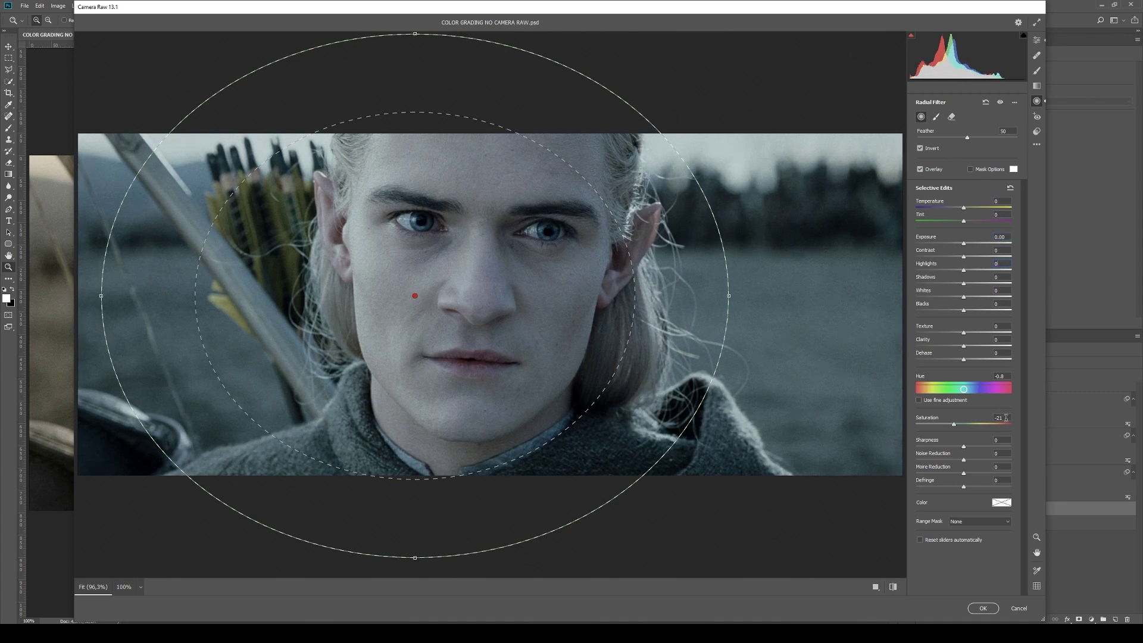
{"action": "left_click_drag", "start_coordinate": [1006, 417], "coordinate": [985, 419]}
{"action": "type", "text": "0"}
{"action": "type", "text": "v"}
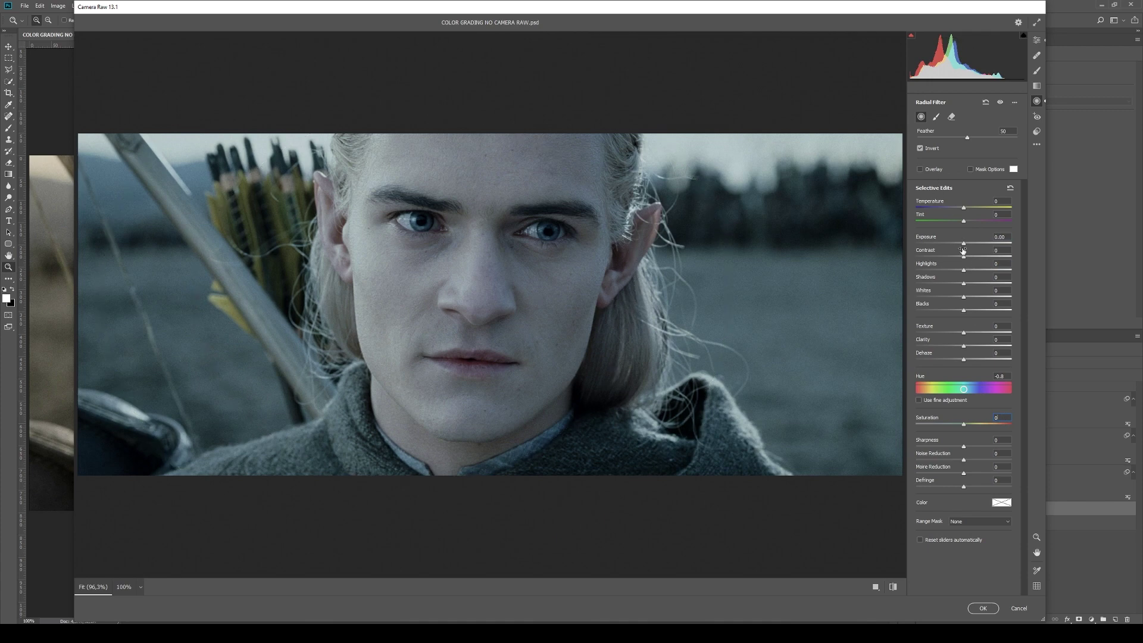
Step: Set the radial filter to exposure -0.90, temperature -19, tint -3, shadows +3 and saturation +14 to darken and cool the surroundings
{"action": "left_click_drag", "start_coordinate": [964, 246], "coordinate": [953, 246]}
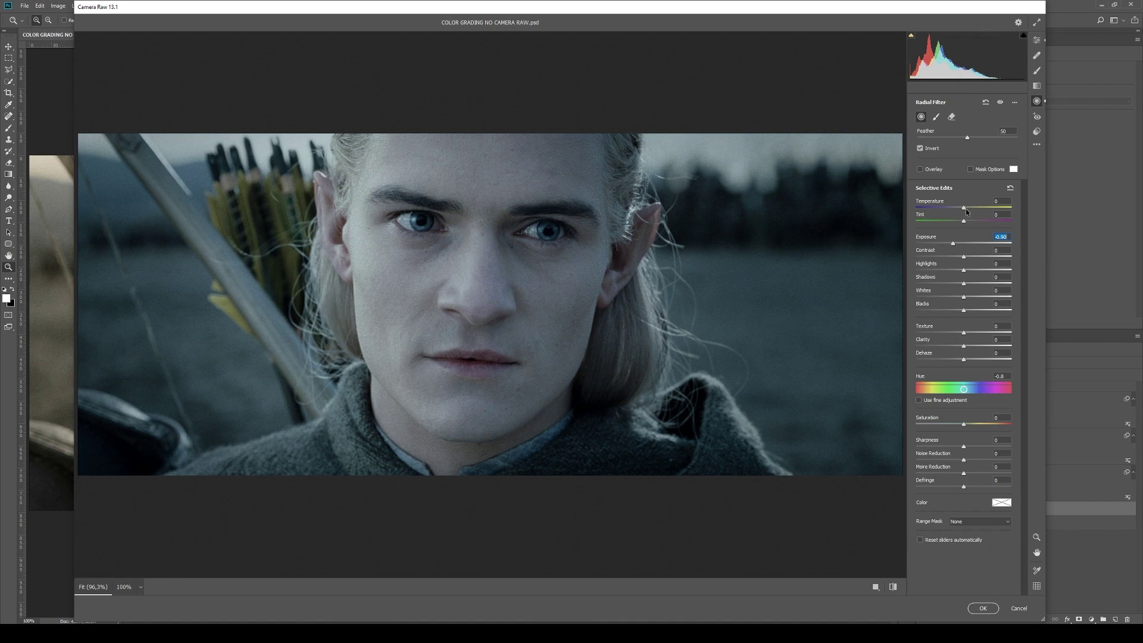
{"action": "left_click_drag", "start_coordinate": [962, 209], "coordinate": [952, 210]}
{"action": "left_click_drag", "start_coordinate": [952, 209], "coordinate": [957, 212]}
{"action": "left_click_drag", "start_coordinate": [964, 222], "coordinate": [962, 223]}
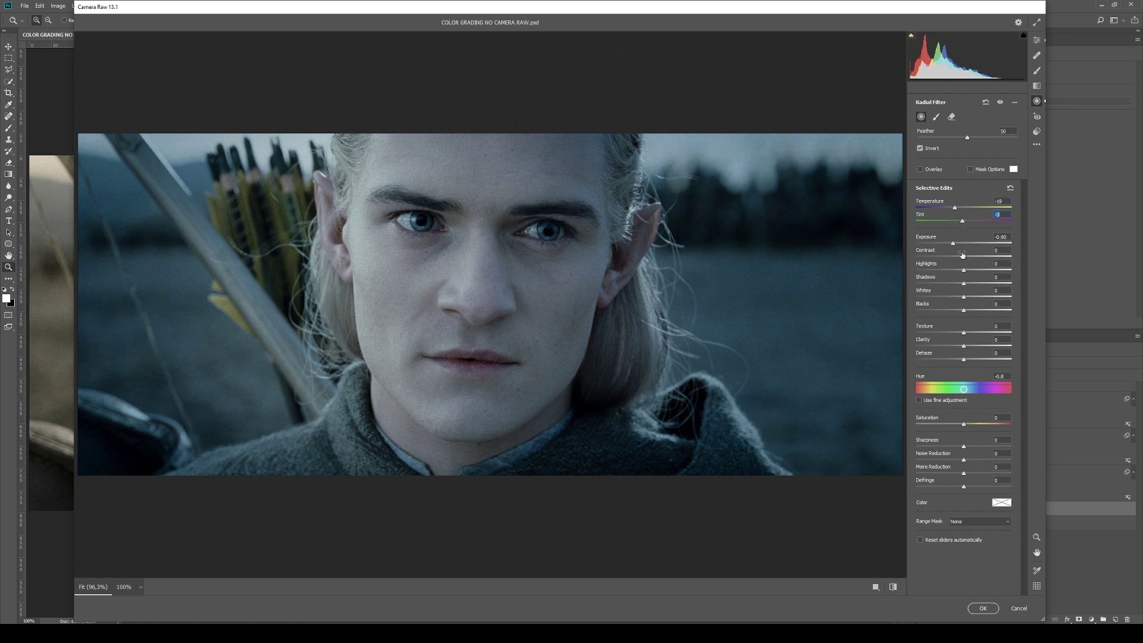
{"action": "left_click_drag", "start_coordinate": [963, 283], "coordinate": [965, 285]}
{"action": "left_click_drag", "start_coordinate": [963, 424], "coordinate": [971, 424]}
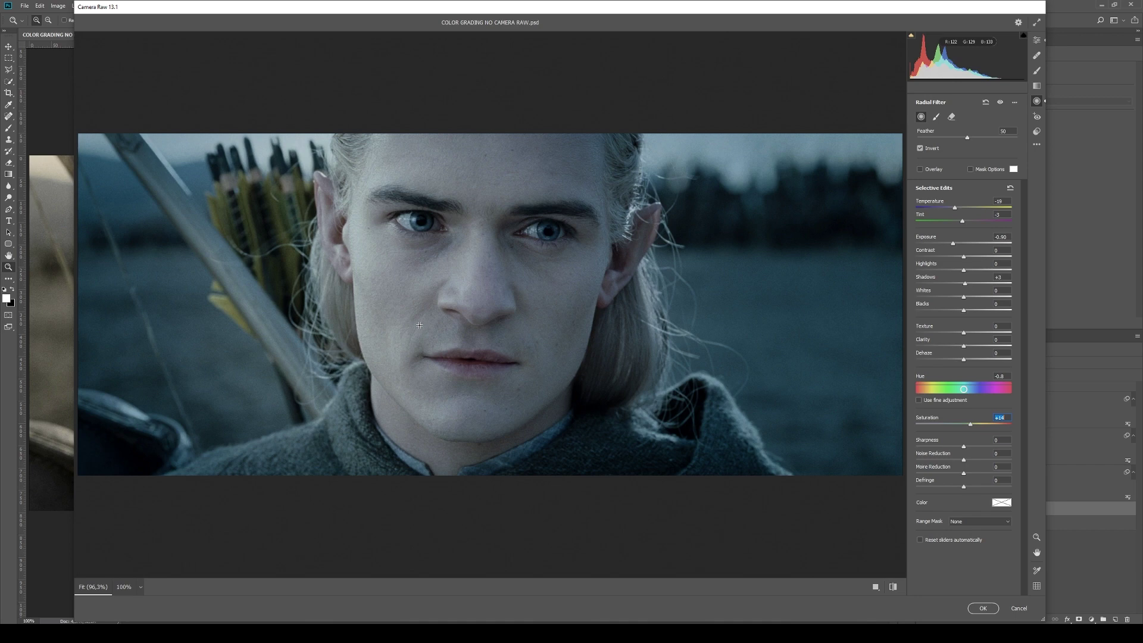
Step: Apply the Camera Raw Filter and compare the Original copy layer's grade with the ungraded image
{"action": "left_click", "coordinate": [982, 607]}
{"action": "left_click", "coordinate": [923, 509]}
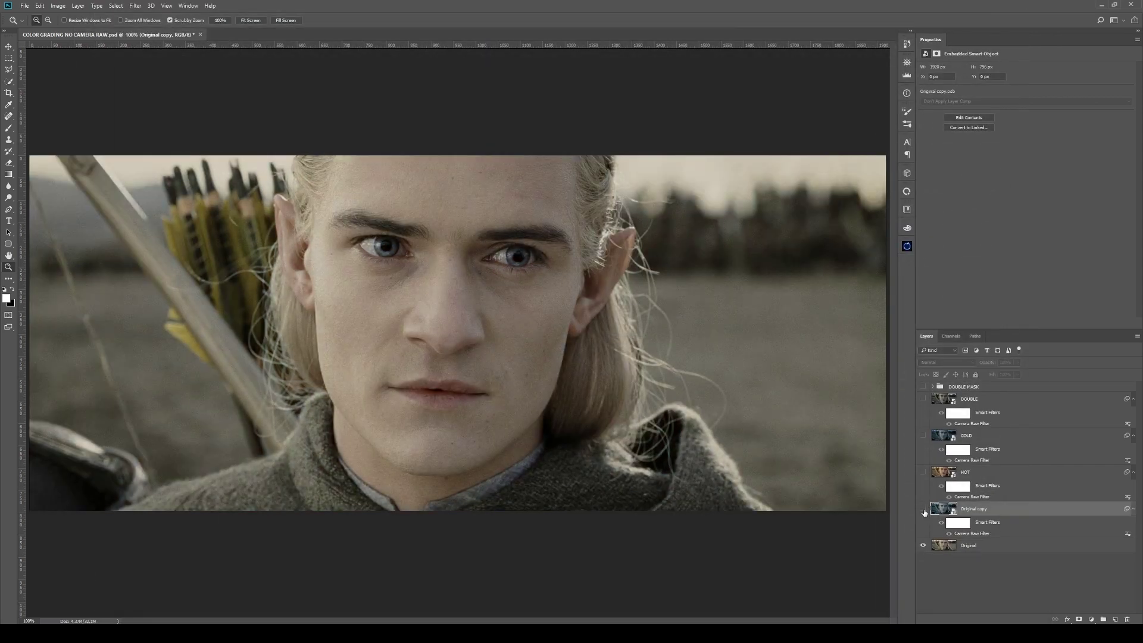
{"action": "left_click", "coordinate": [923, 509]}
{"action": "left_click", "coordinate": [923, 510]}
{"action": "left_click", "coordinate": [923, 509]}
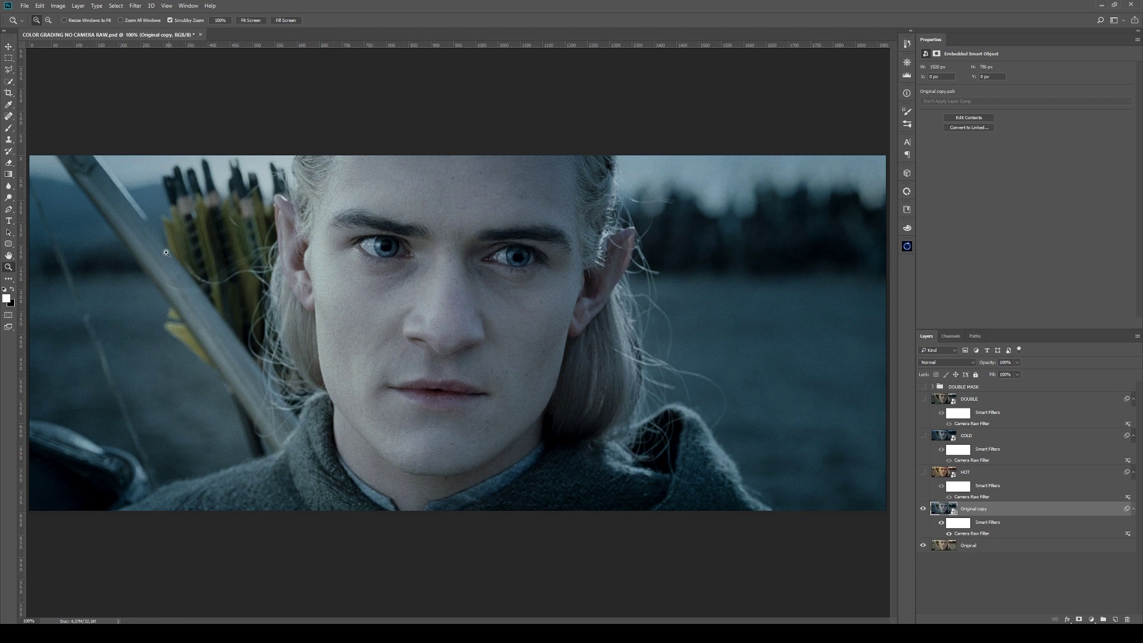
Step: Make a soft selection of the image's outer area from an inverted black-to-white radial gradient in Quick Mask, centred on the face
{"action": "key", "text": "g"}
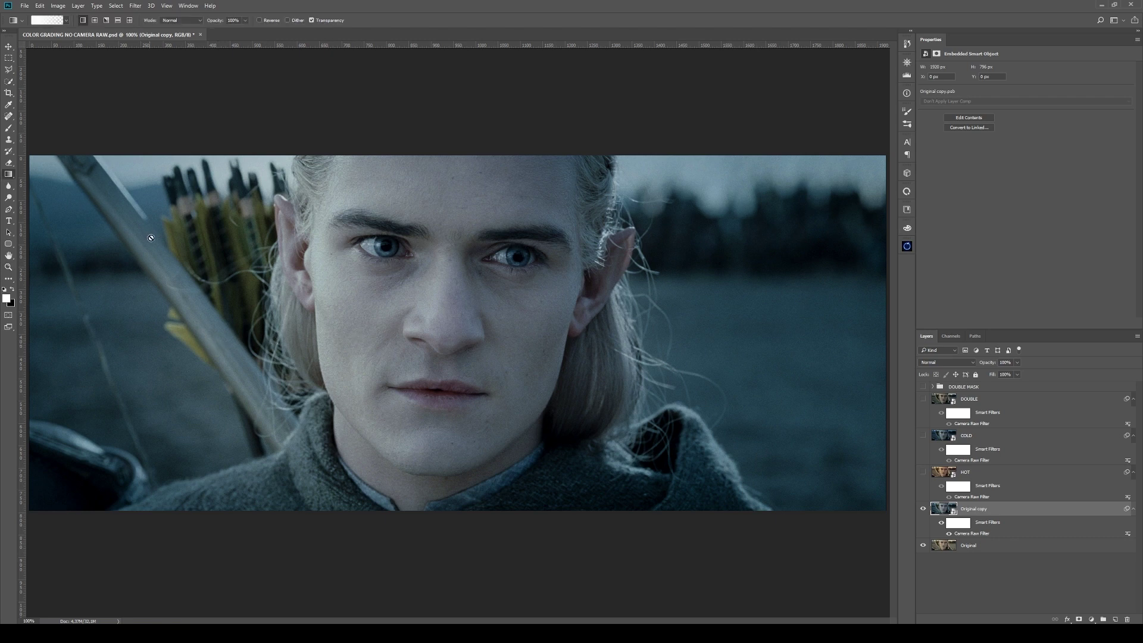
{"action": "left_click", "coordinate": [96, 22]}
{"action": "key", "text": "q"}
{"action": "key", "text": "d"}
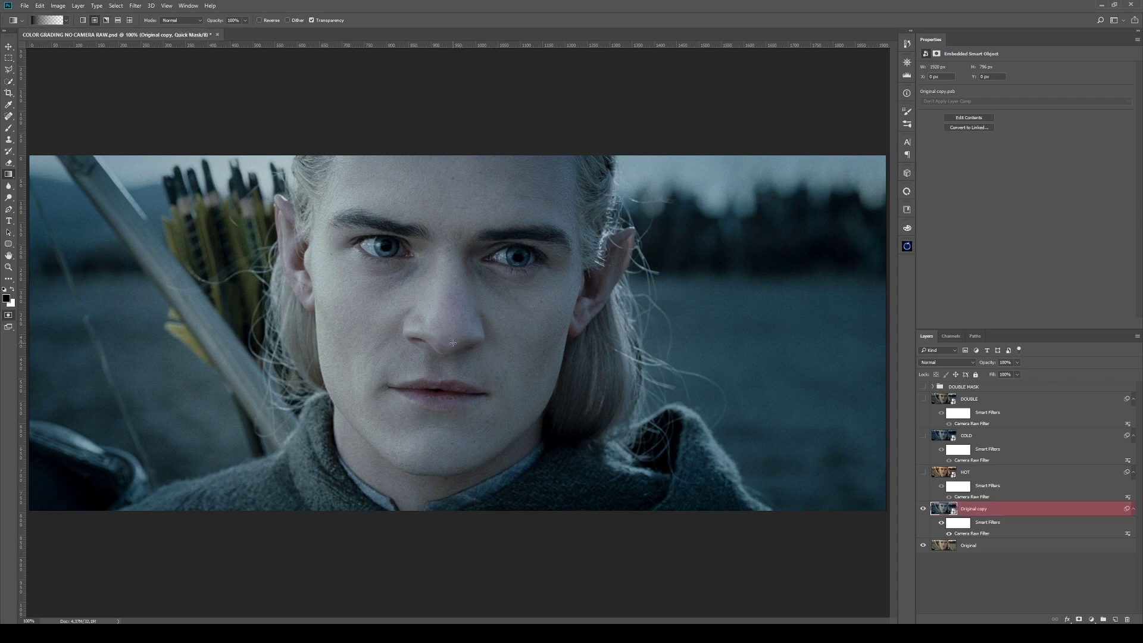
{"action": "left_click_drag", "start_coordinate": [453, 342], "coordinate": [867, 82]}
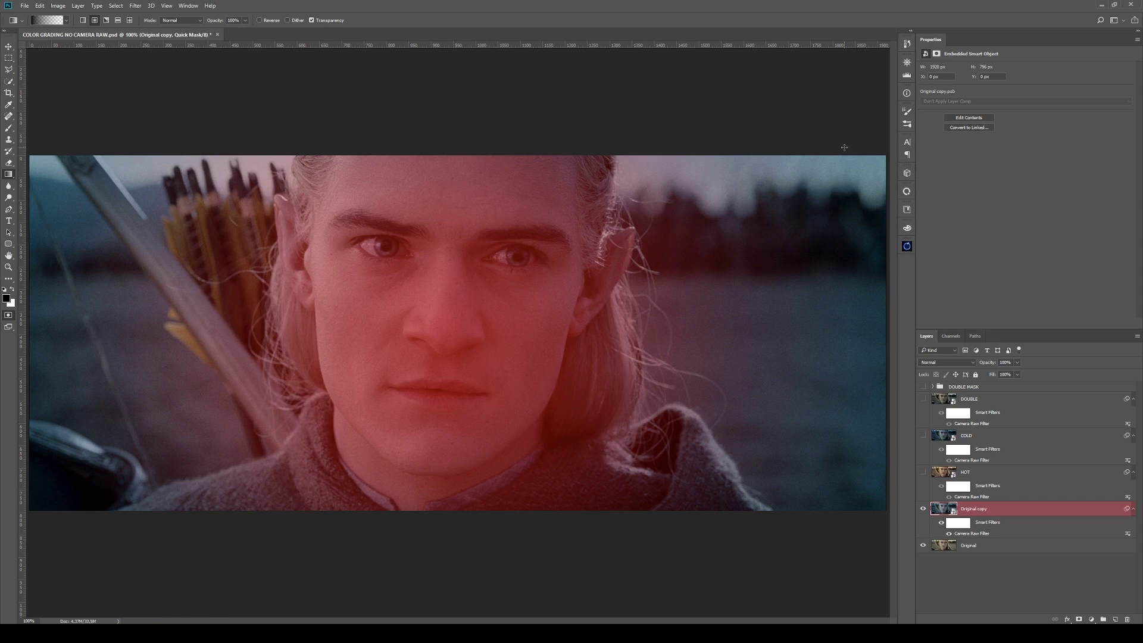
{"action": "key", "text": "ctrl+i"}
{"action": "key", "text": "q"}
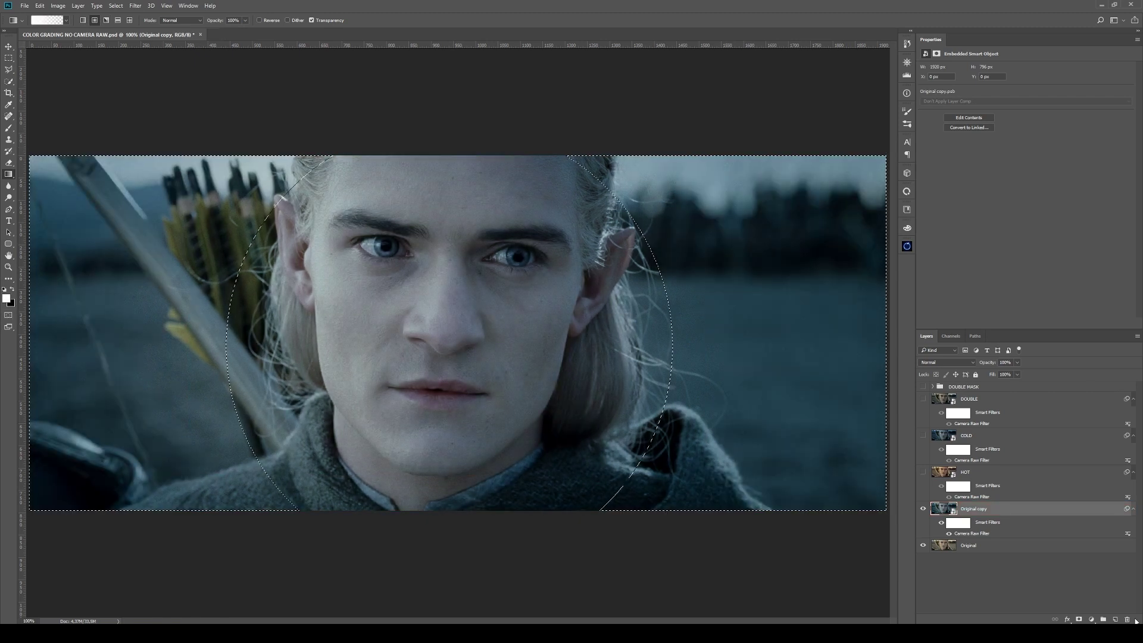
Step: Add a Curves adjustment layer that slightly darkens the selected outer area and inspect its layer mask
{"action": "left_click", "coordinate": [1091, 619]}
{"action": "left_click", "coordinate": [1068, 475]}
{"action": "left_click_drag", "start_coordinate": [1040, 136], "coordinate": [1042, 144]}
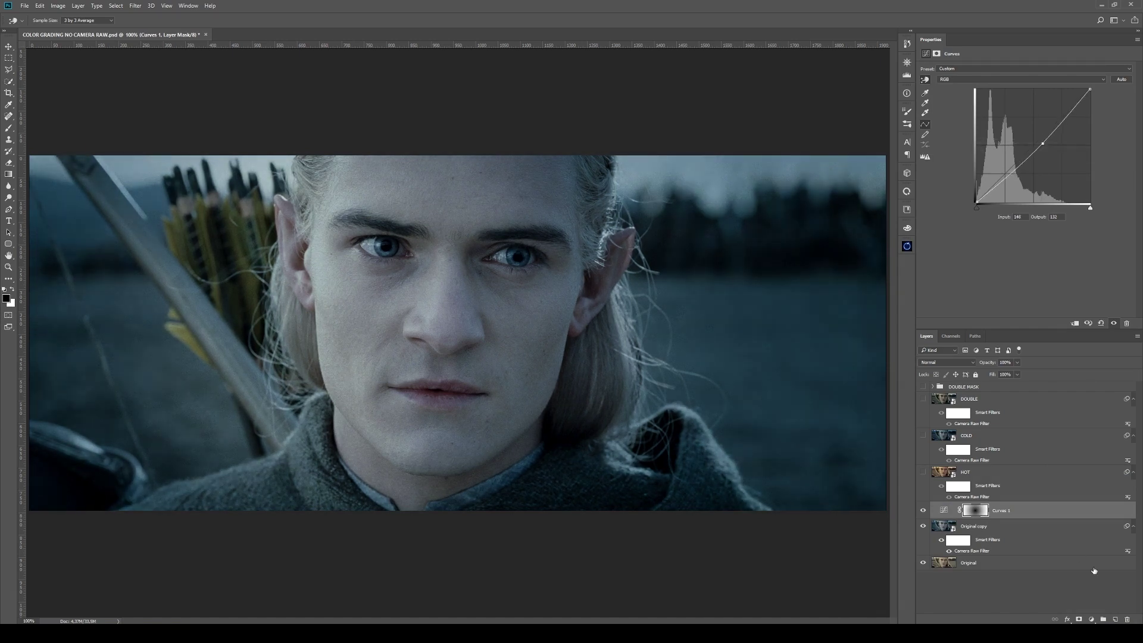
{"action": "left_click", "coordinate": [976, 510], "text": "alt"}
{"action": "key", "text": "g"}
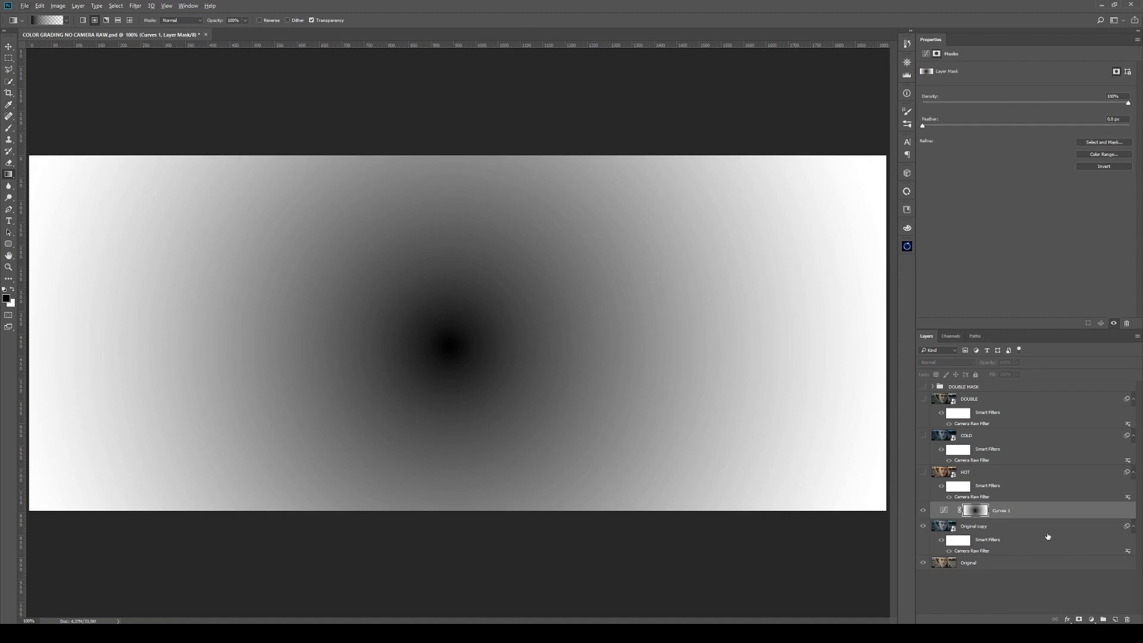
{"action": "left_click", "coordinate": [976, 510], "text": "alt"}
Step: Look at the Original copy layer's Camera Raw Filter with the Curves layer hidden, and delete the Curves layer
{"action": "left_click", "coordinate": [923, 510]}
{"action": "left_click", "coordinate": [967, 533]}
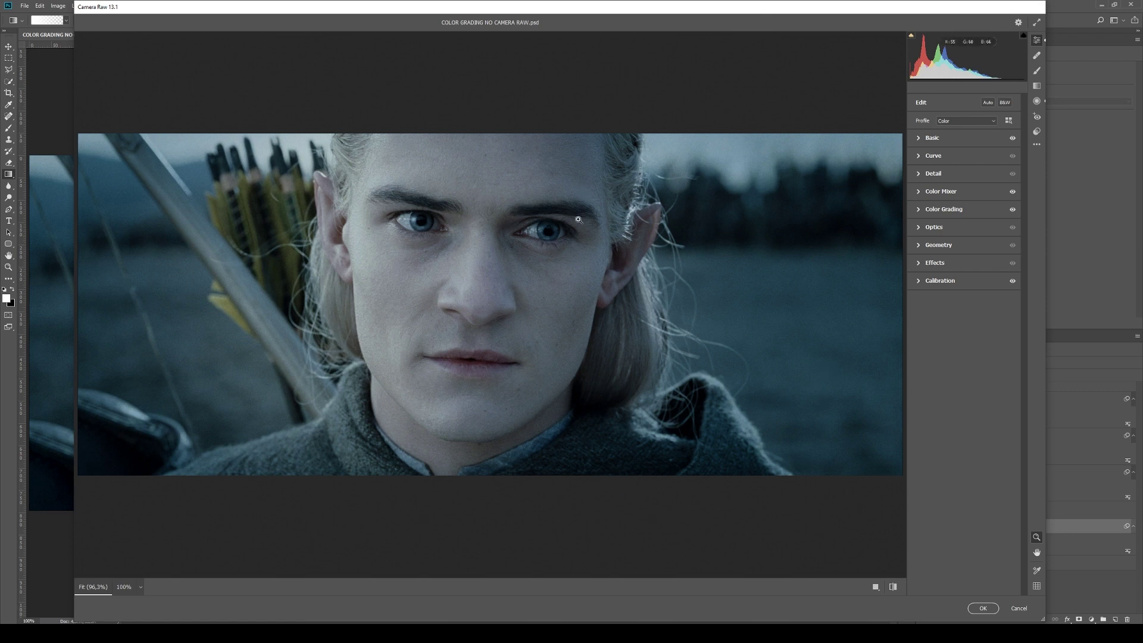
{"action": "left_click", "coordinate": [1020, 609]}
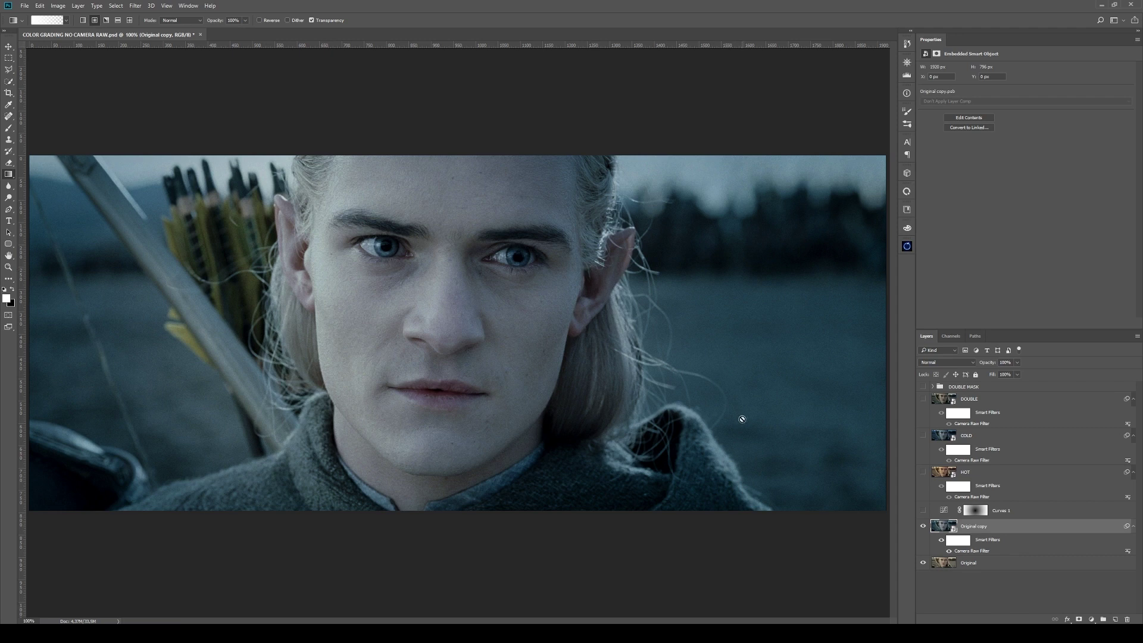
{"action": "left_click_drag", "start_coordinate": [1041, 515], "coordinate": [1127, 619]}
Step: Show the HOT layer instead of Original copy and open the Basic settings of its Camera Raw Filter
{"action": "left_click", "coordinate": [922, 513]}
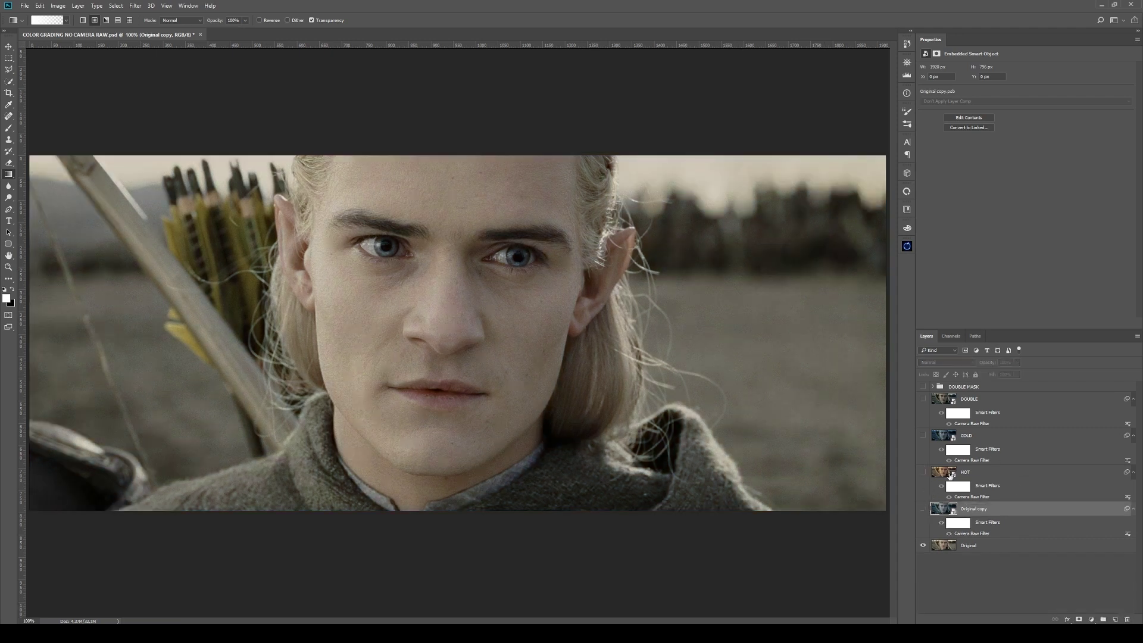
{"action": "left_click", "coordinate": [923, 472]}
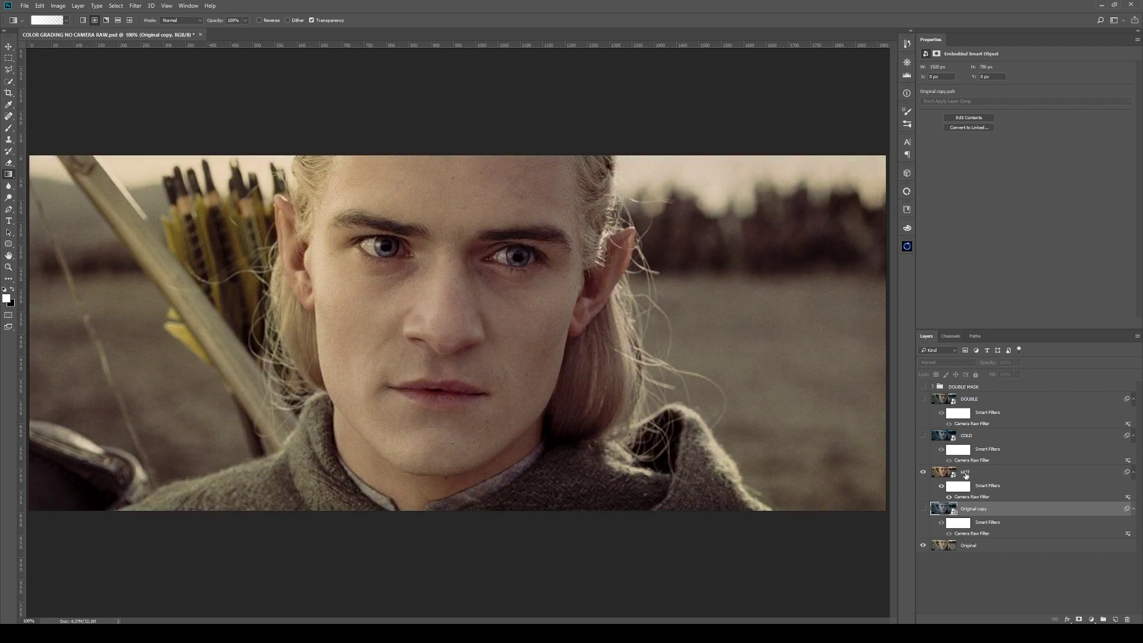
{"action": "left_click", "coordinate": [977, 497]}
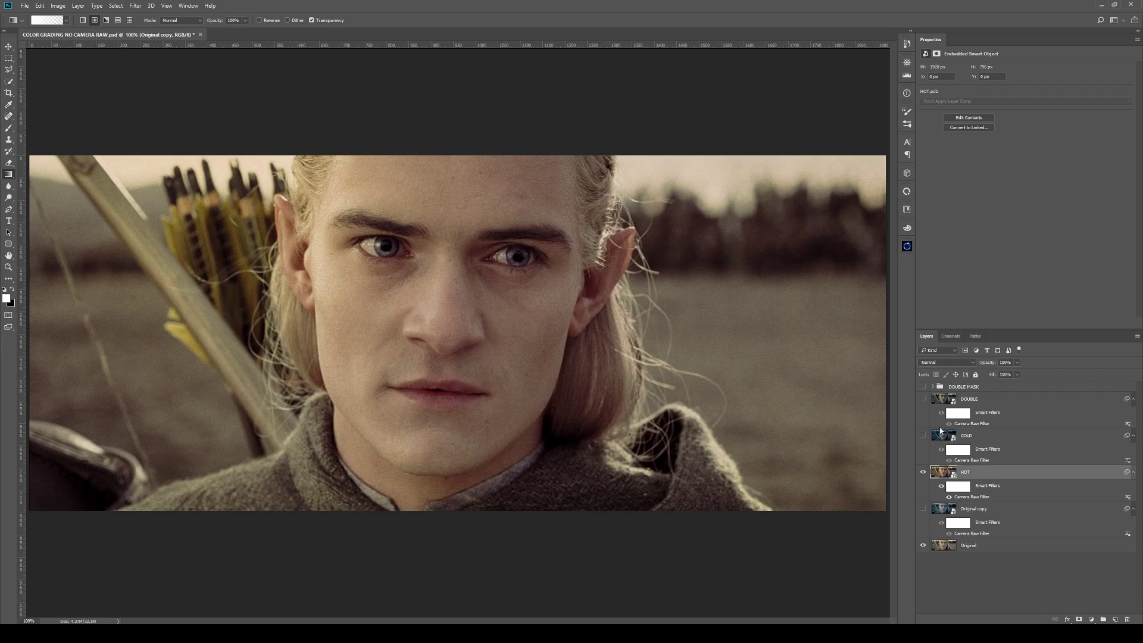
{"action": "double_click", "coordinate": [983, 494]}
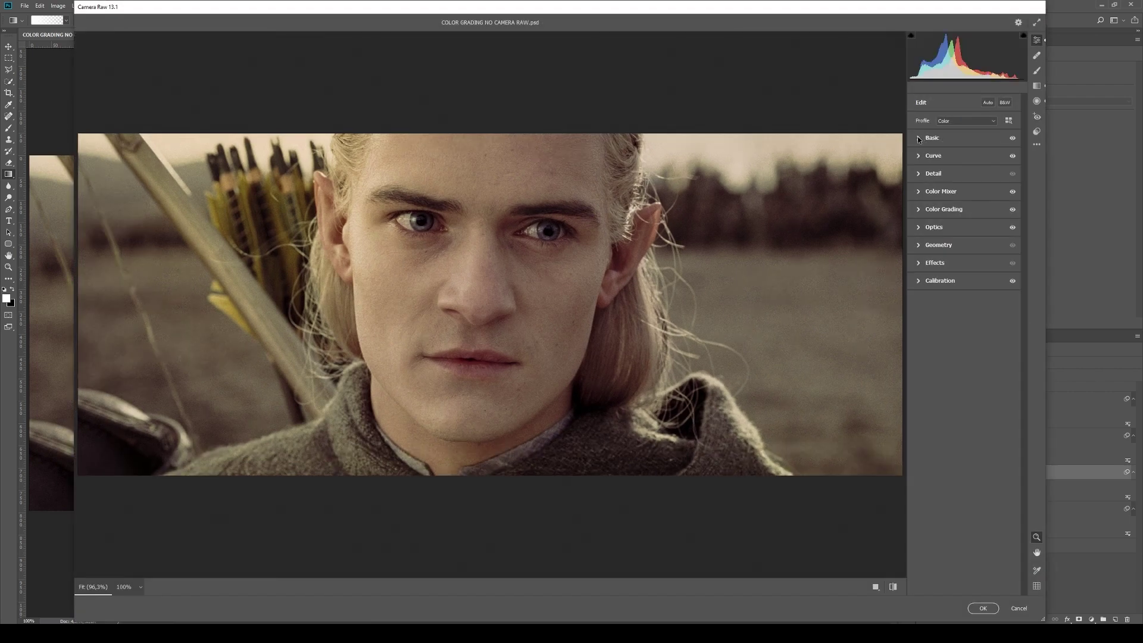
{"action": "left_click", "coordinate": [918, 139]}
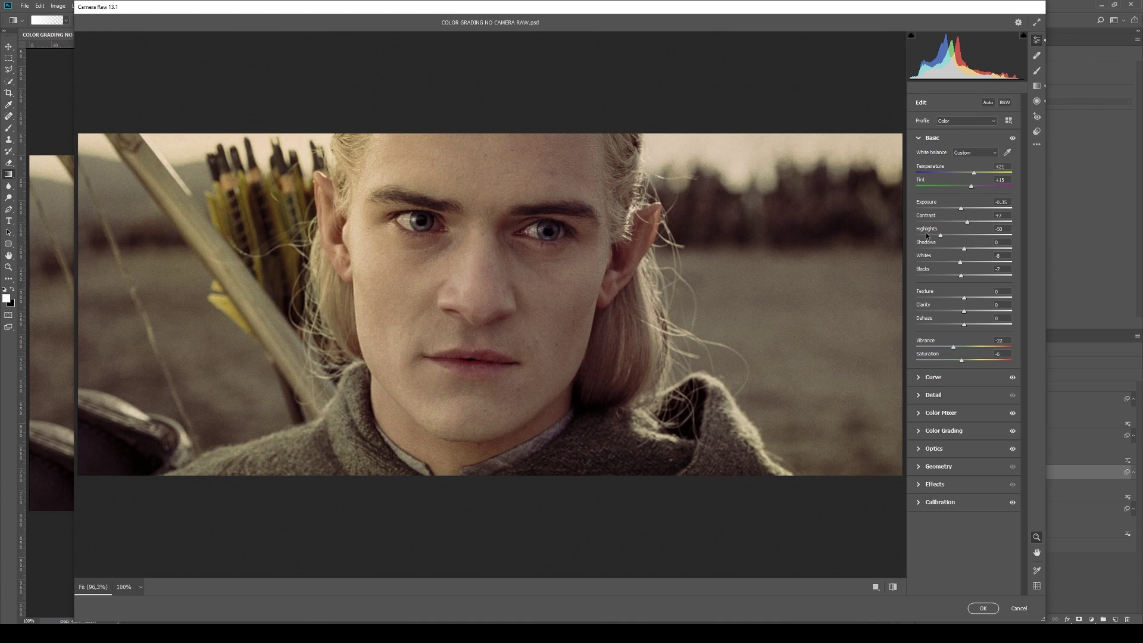
Step: Compare the HOT image with and without its Basic adjustments
{"action": "left_click", "coordinate": [1012, 138]}
{"action": "left_click", "coordinate": [1012, 138]}
{"action": "left_click", "coordinate": [1012, 138]}
{"action": "left_click", "coordinate": [1012, 138]}
{"action": "left_click", "coordinate": [1013, 139]}
{"action": "left_click", "coordinate": [1012, 138]}
{"action": "left_click", "coordinate": [1012, 138]}
{"action": "left_click", "coordinate": [1012, 138]}
Step: Raise the HOT grade's vibrance and fine-tune its saturation in the Basic adjustments
{"action": "left_click_drag", "start_coordinate": [953, 351], "coordinate": [980, 346]}
{"action": "key", "text": "ctrl+z"}
{"action": "mouse_move", "coordinate": [961, 359]}
{"action": "left_mouse_down"}
{"action": "mouse_move", "coordinate": [917, 357]}
{"action": "mouse_move", "coordinate": [964, 358]}
{"action": "left_mouse_up"}
{"action": "left_click_drag", "start_coordinate": [954, 350], "coordinate": [963, 351]}
{"action": "mouse_move", "coordinate": [961, 361]}
{"action": "left_mouse_down"}
{"action": "mouse_move", "coordinate": [982, 361]}
{"action": "mouse_move", "coordinate": [960, 361]}
{"action": "mouse_move", "coordinate": [958, 347]}
{"action": "left_mouse_up"}
Step: Test a lower luminance for the yellows in the Color Mixer and raise it above its original setting
{"action": "left_click", "coordinate": [934, 412]}
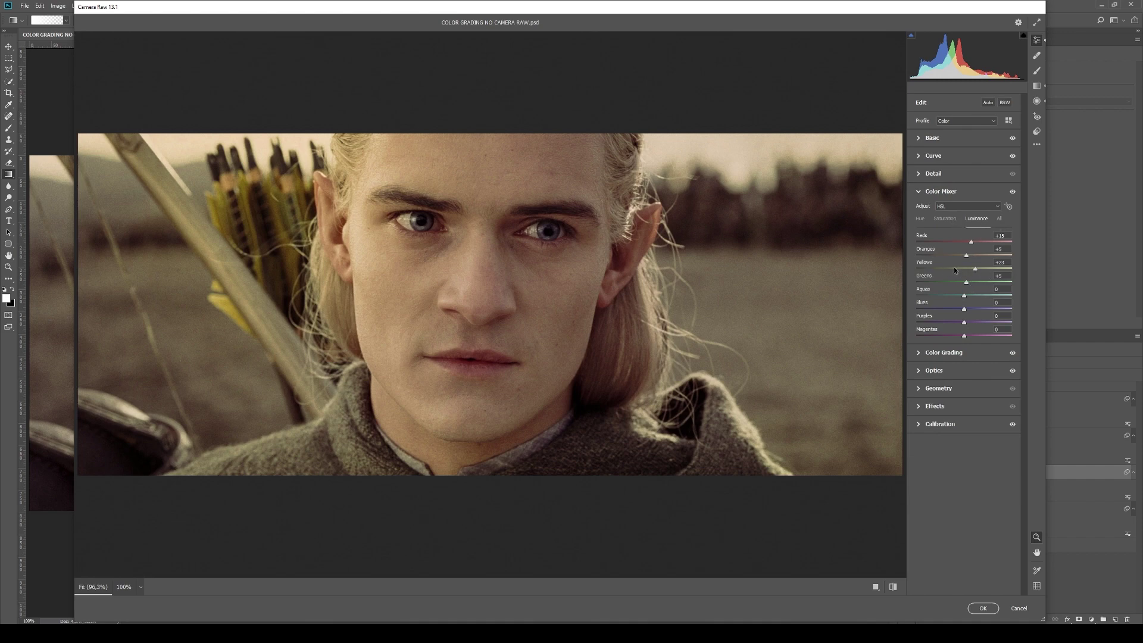
{"action": "mouse_move", "coordinate": [973, 270]}
{"action": "left_mouse_down"}
{"action": "mouse_move", "coordinate": [983, 270]}
{"action": "mouse_move", "coordinate": [968, 270]}
{"action": "left_mouse_up"}
{"action": "left_click_drag", "start_coordinate": [969, 270], "coordinate": [983, 269]}
Step: Review the HOT grade's Color Mixer hue and saturation values and its Calibration settings
{"action": "left_click", "coordinate": [928, 218]}
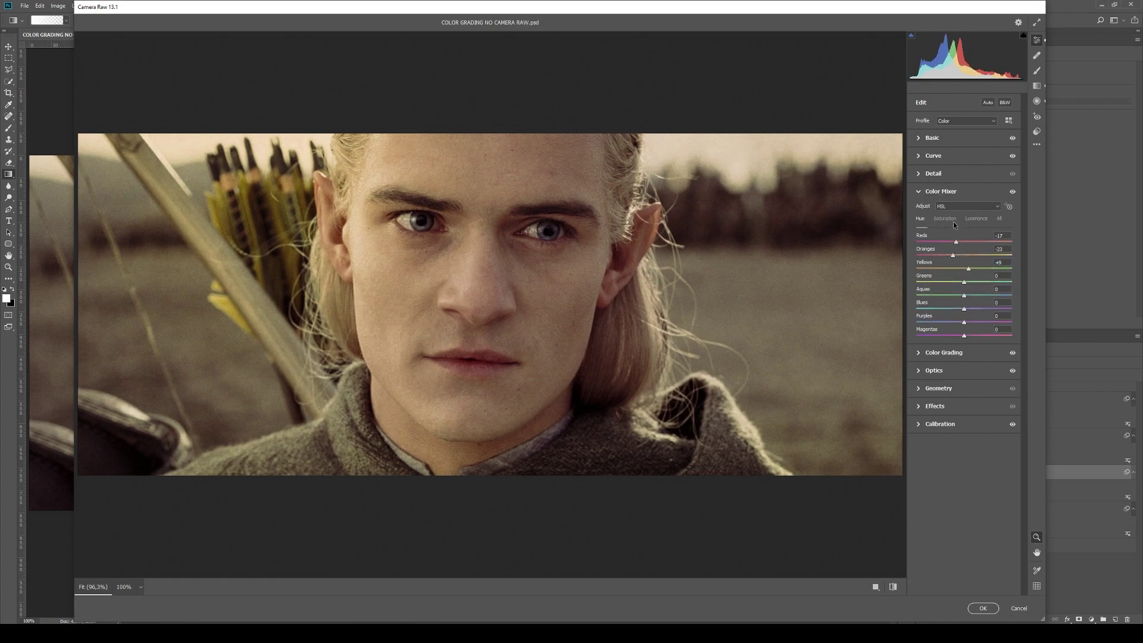
{"action": "left_click", "coordinate": [946, 219]}
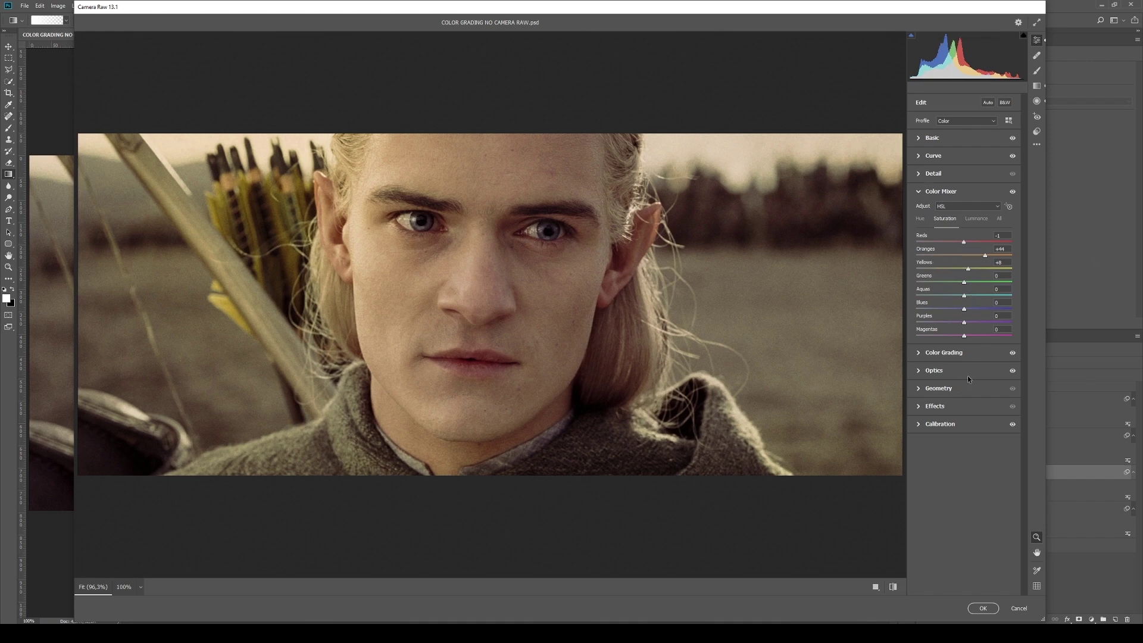
{"action": "left_click", "coordinate": [937, 424]}
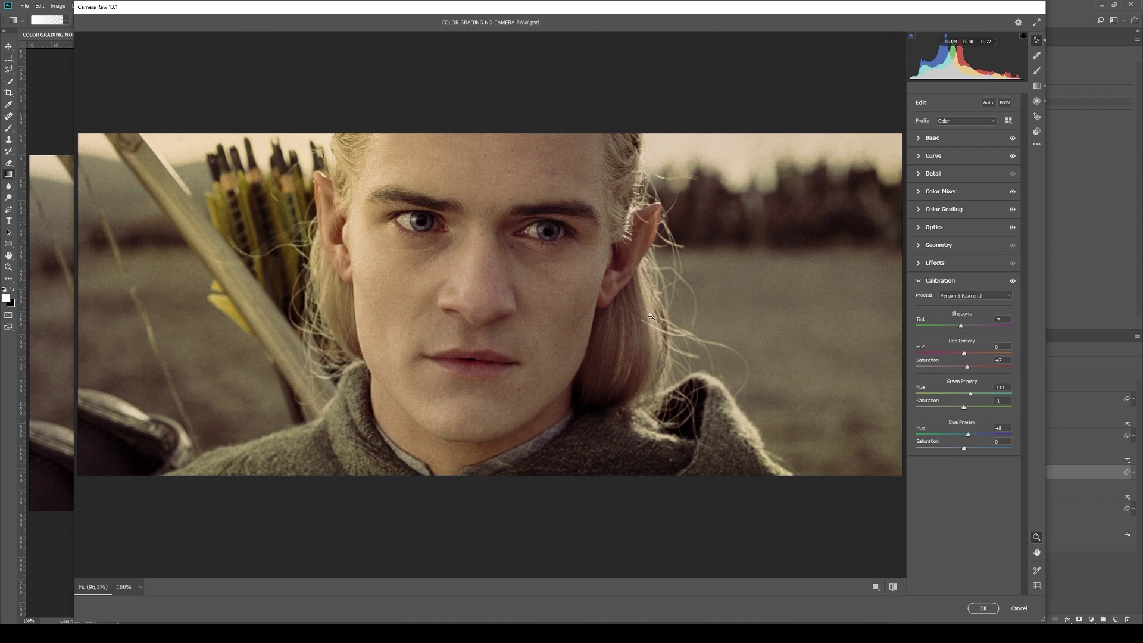
Step: Examine the graduated filter on the lower part of the image and compare the picture with and without it
{"action": "left_click", "coordinate": [1036, 86]}
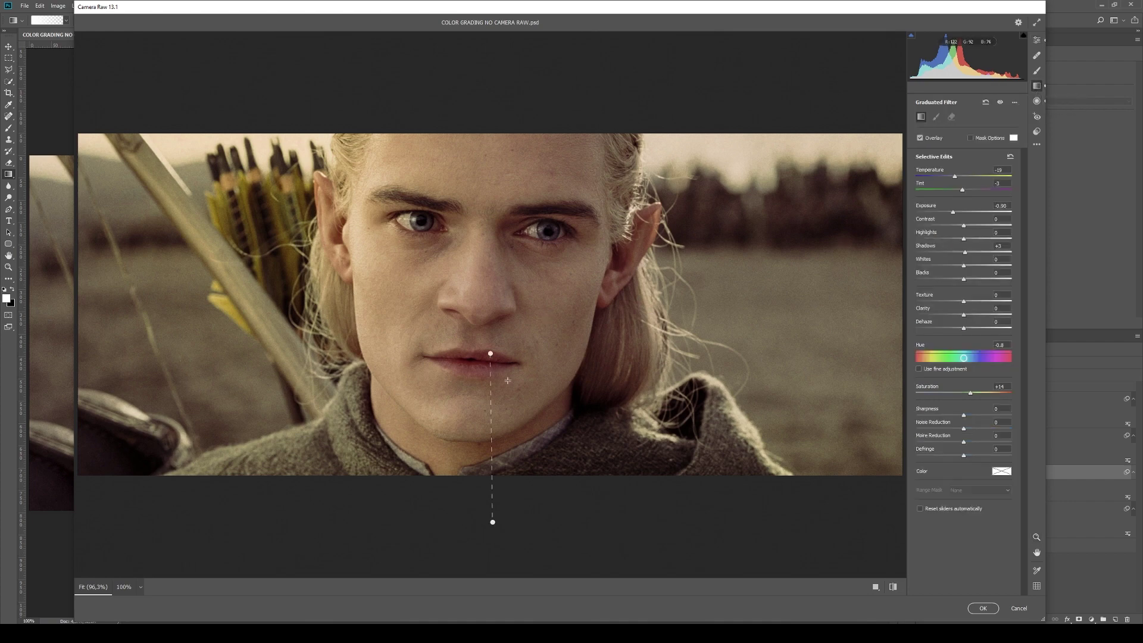
{"action": "mouse_move", "coordinate": [491, 356]}
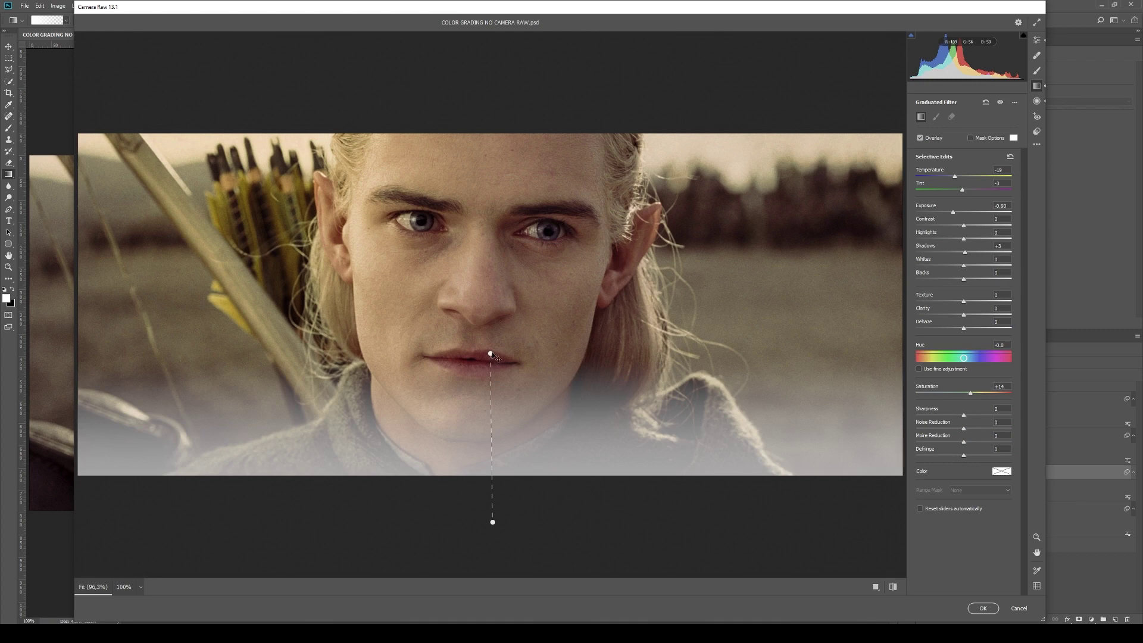
{"action": "left_click", "coordinate": [491, 355]}
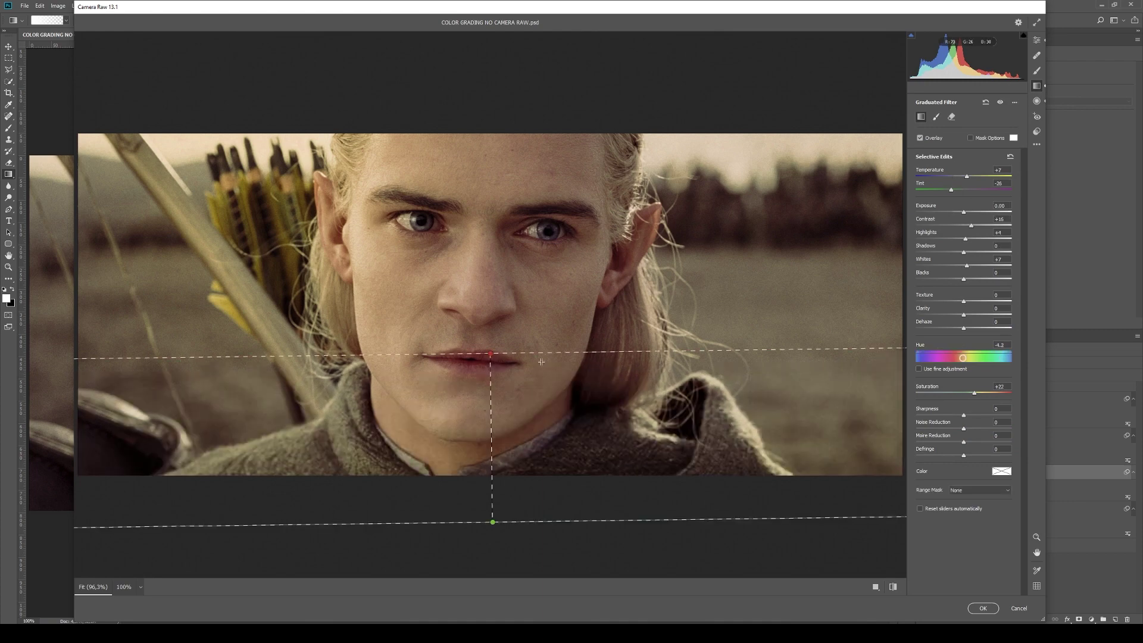
{"action": "left_click", "coordinate": [999, 103]}
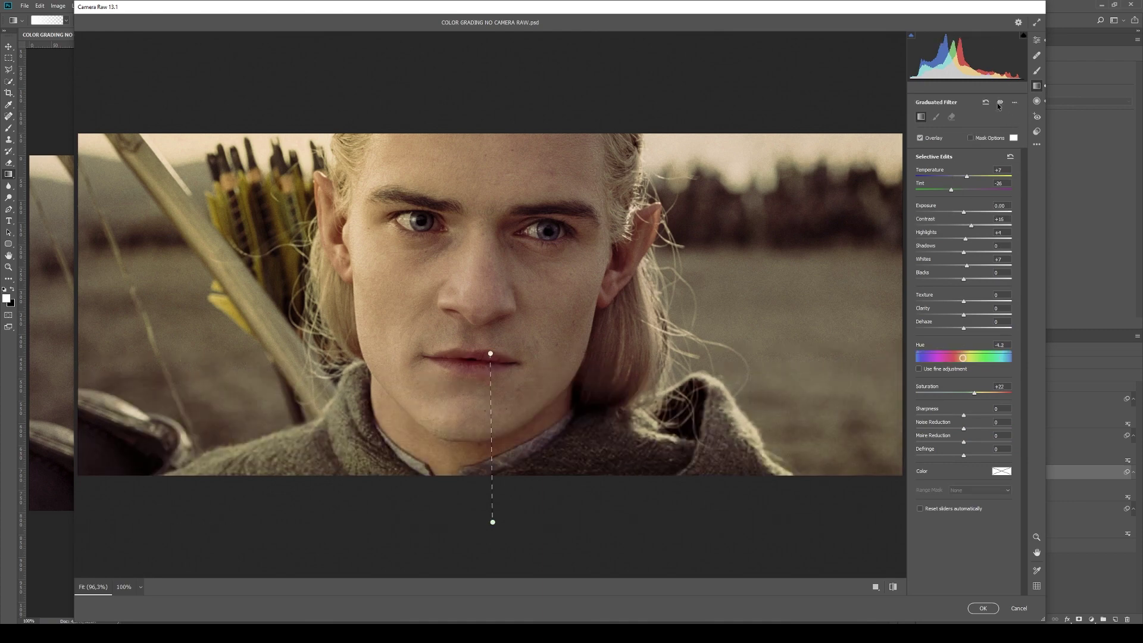
{"action": "left_click", "coordinate": [999, 104]}
{"action": "left_click", "coordinate": [1000, 104]}
{"action": "left_click", "coordinate": [999, 104]}
{"action": "left_click", "coordinate": [999, 104]}
{"action": "left_click", "coordinate": [1000, 104]}
{"action": "left_click", "coordinate": [999, 104]}
{"action": "left_click", "coordinate": [1000, 104]}
{"action": "left_click", "coordinate": [1000, 103]}
{"action": "left_click", "coordinate": [1000, 102]}
{"action": "left_click", "coordinate": [1000, 102]}
{"action": "left_click", "coordinate": [999, 102]}
{"action": "left_click", "coordinate": [1000, 102]}
{"action": "left_click", "coordinate": [999, 103]}
{"action": "left_click", "coordinate": [999, 102]}
{"action": "left_click", "coordinate": [999, 103]}
{"action": "left_click", "coordinate": [1000, 103]}
{"action": "left_click", "coordinate": [999, 103]}
{"action": "left_click", "coordinate": [1000, 102]}
{"action": "left_click", "coordinate": [1001, 102]}
{"action": "left_click", "coordinate": [1001, 102]}
{"action": "left_click", "coordinate": [1000, 102]}
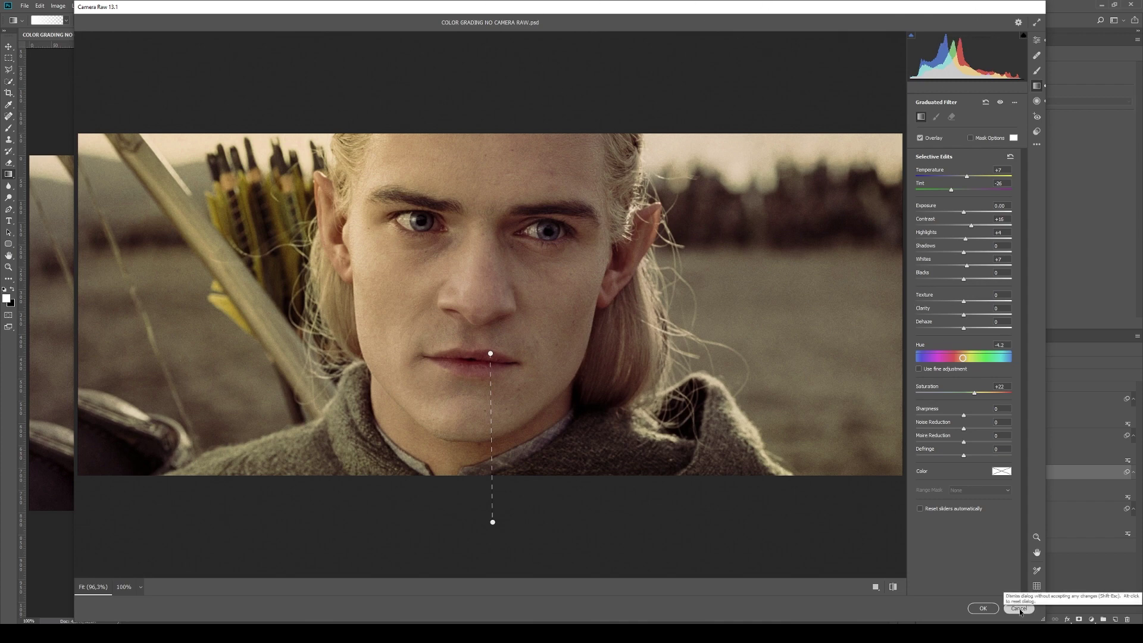
Step: Close the Camera Raw Filter and hide the HOT layer to compare with the original image
{"action": "left_click", "coordinate": [982, 607]}
{"action": "left_click", "coordinate": [923, 472]}
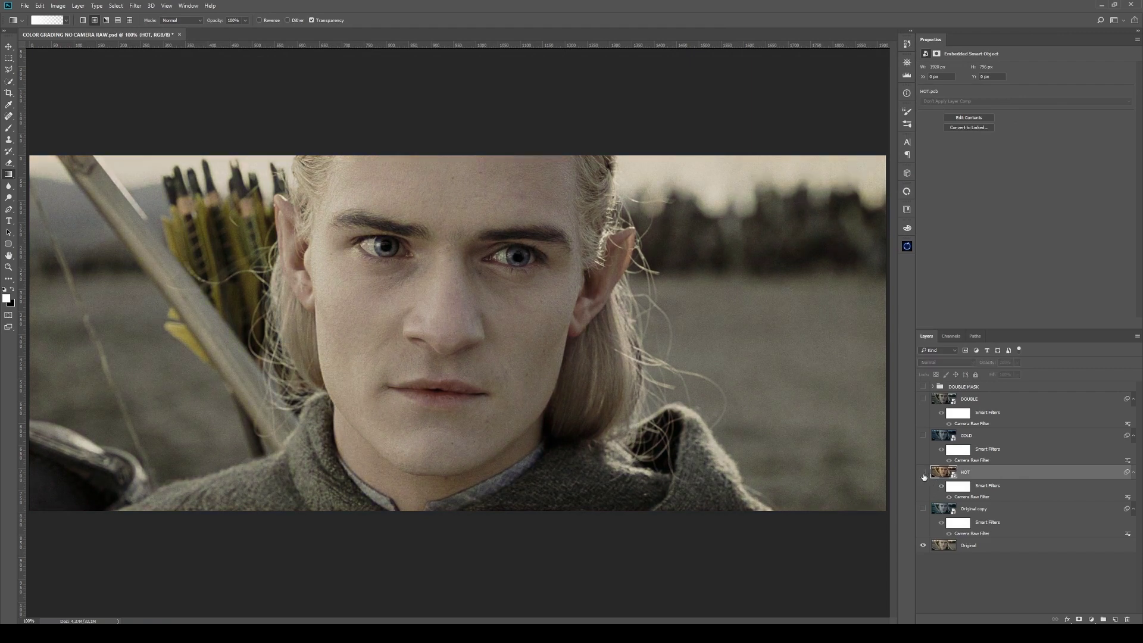
Step: Compare the picture with and without the HOT layer, leaving that layer hidden
{"action": "left_click", "coordinate": [923, 473]}
{"action": "left_click", "coordinate": [923, 475]}
{"action": "left_click", "coordinate": [923, 474]}
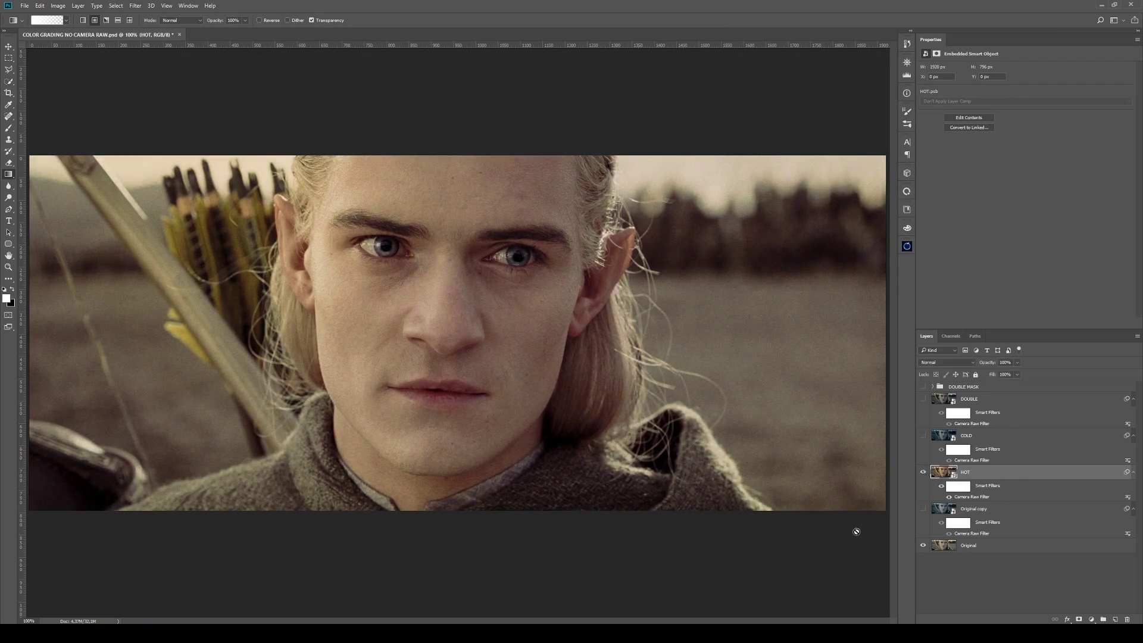
{"action": "left_click", "coordinate": [922, 473]}
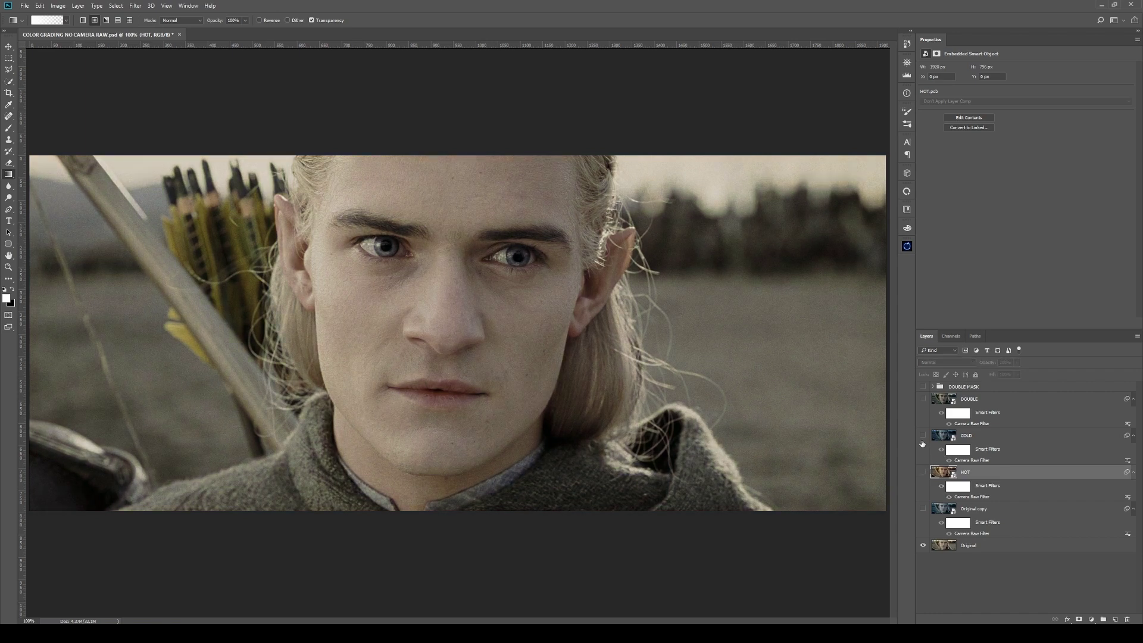
Step: Show the Original copy and COLD layers and select the COLD layer
{"action": "left_click", "coordinate": [922, 440]}
{"action": "left_click", "coordinate": [923, 509]}
{"action": "left_click", "coordinate": [923, 435]}
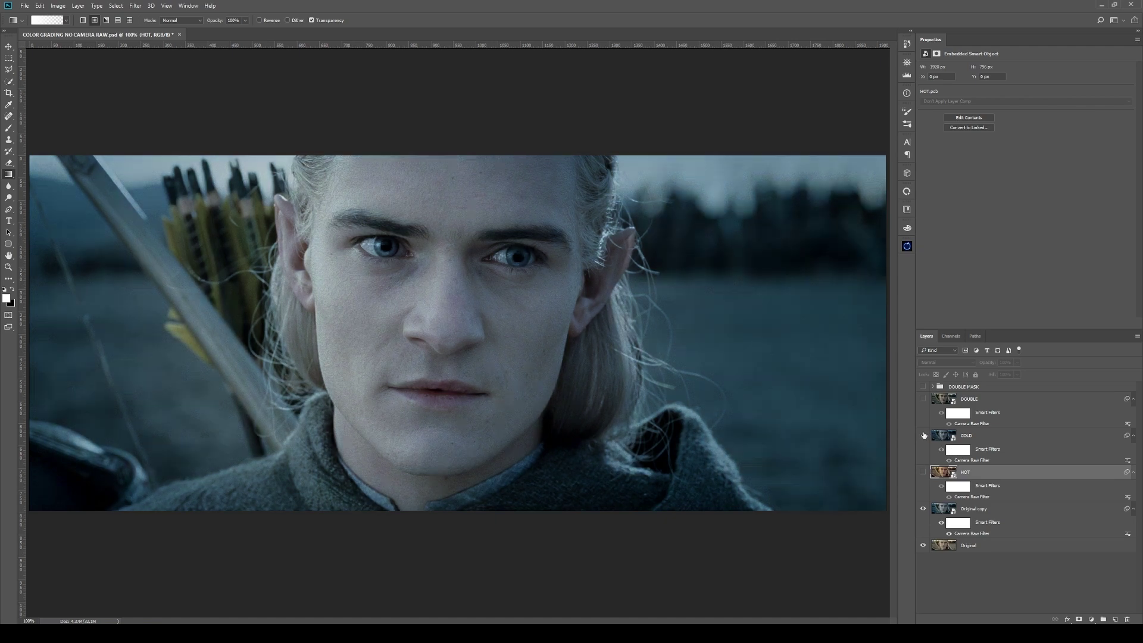
{"action": "left_click", "coordinate": [924, 435]}
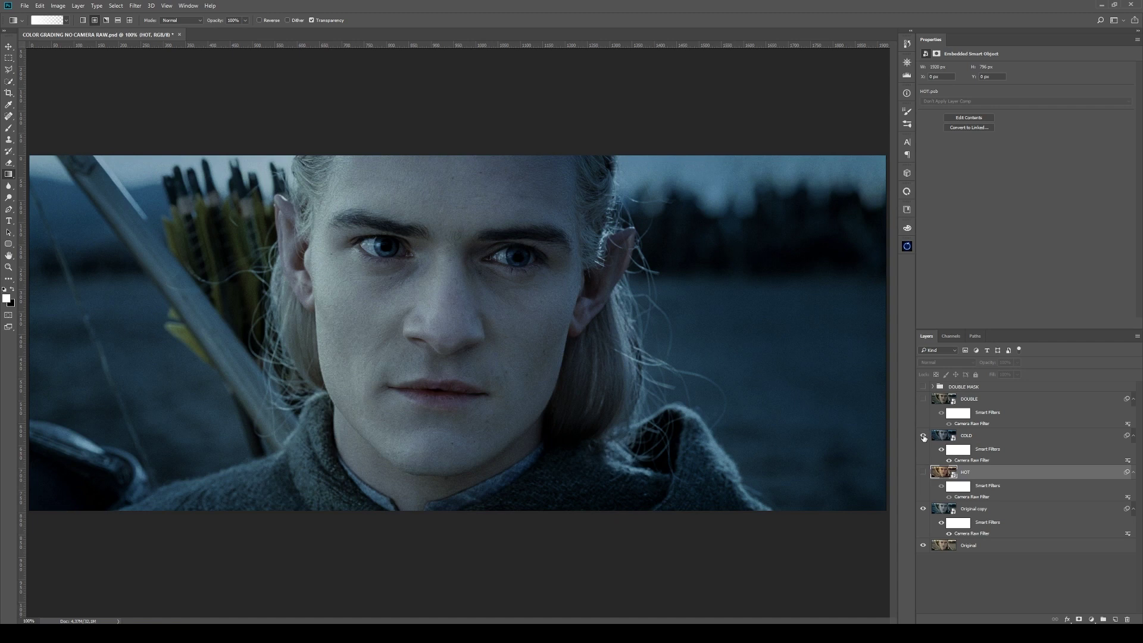
{"action": "left_click", "coordinate": [985, 439]}
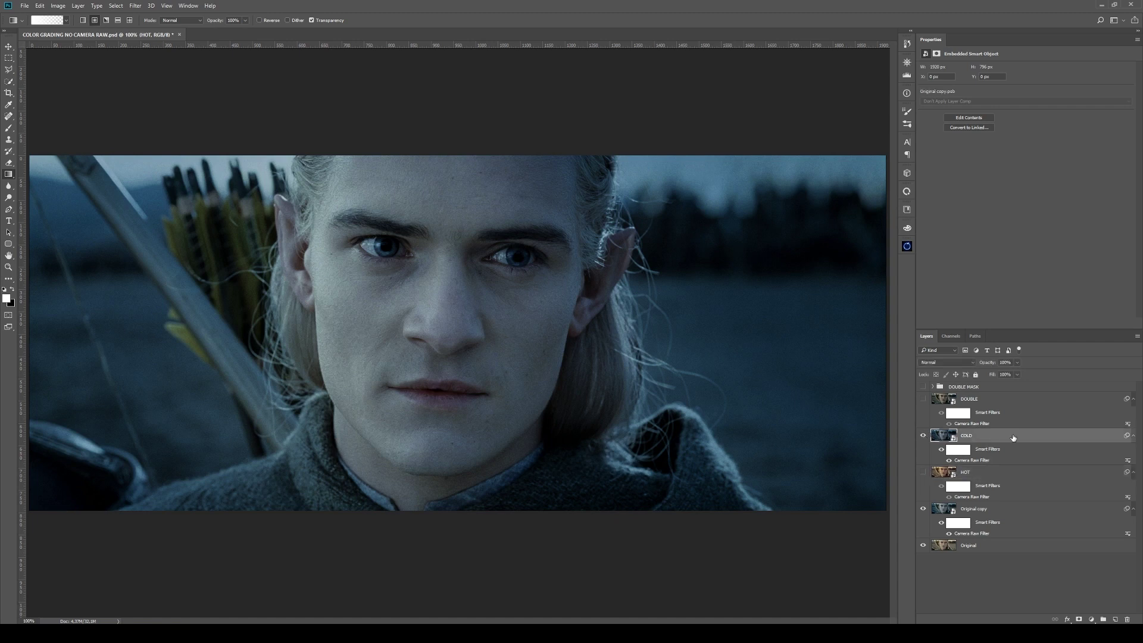
Step: Compare the COLD grade with the Original copy grade beneath it, leaving the COLD layer visible
{"action": "left_click", "coordinate": [924, 435]}
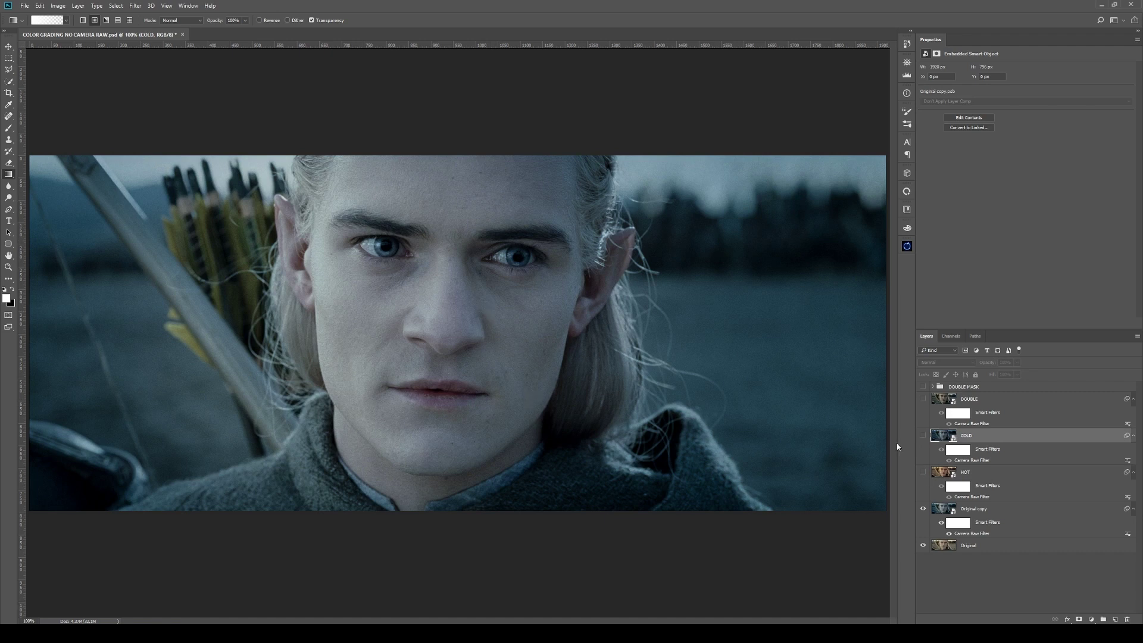
{"action": "left_click", "coordinate": [923, 435]}
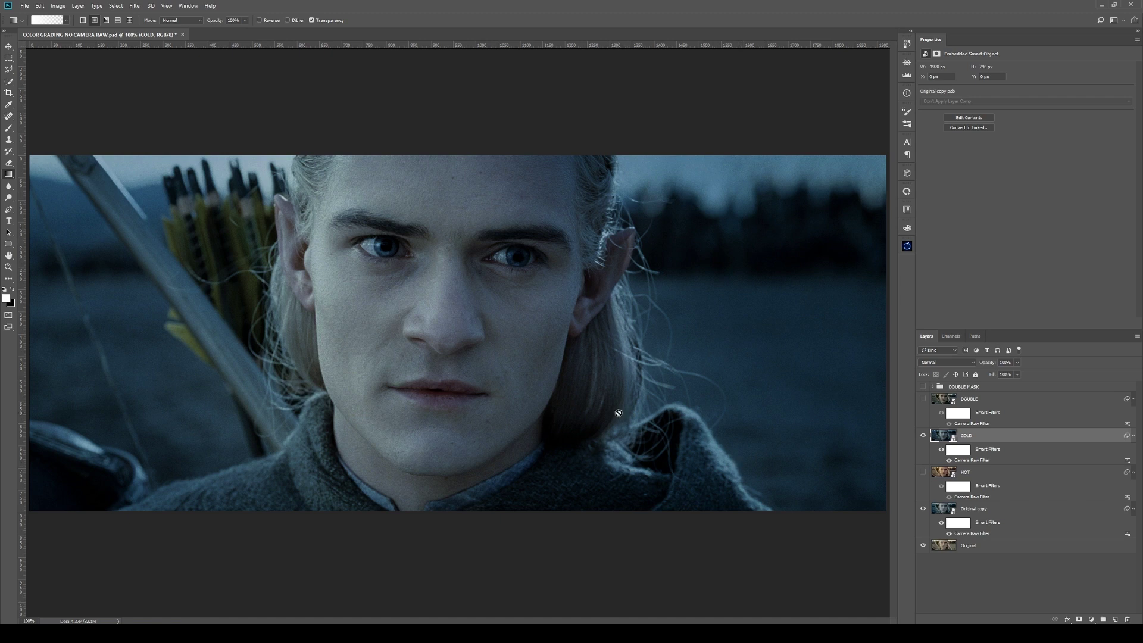
{"action": "left_click", "coordinate": [924, 435]}
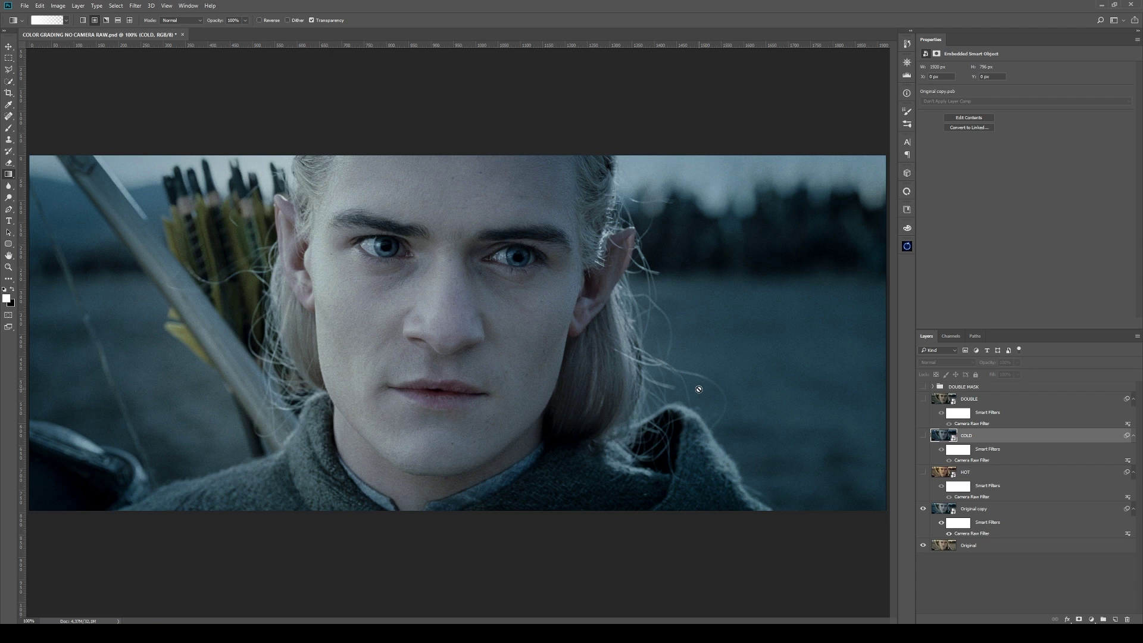
{"action": "left_click", "coordinate": [923, 437]}
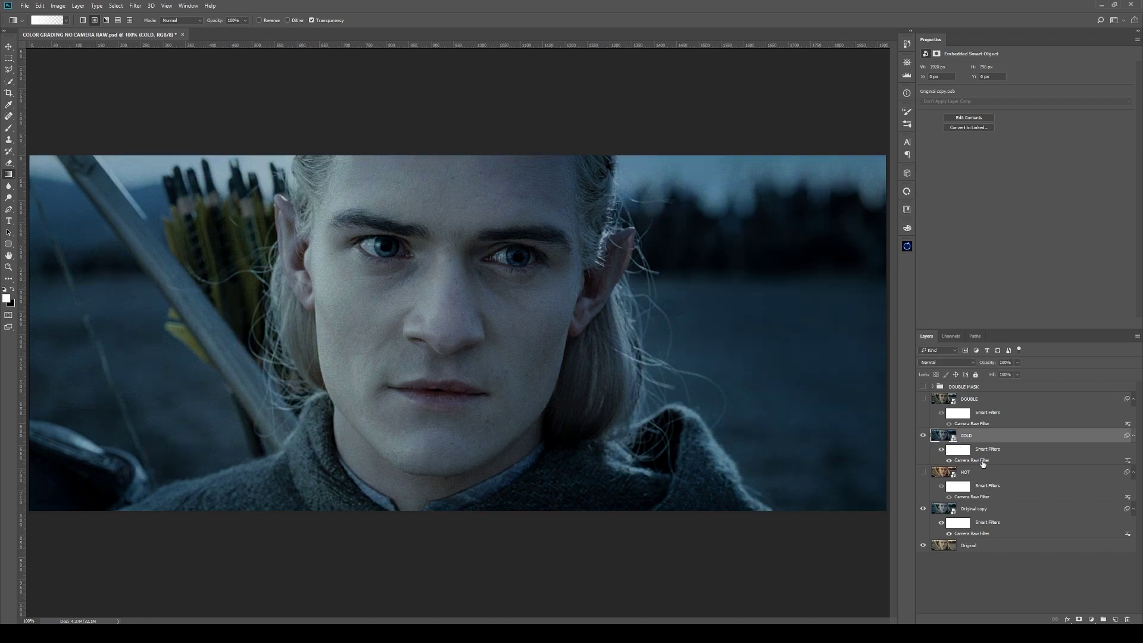
Step: Reopen the COLD layer's Camera Raw Filter and set the basic exposure to -0.35
{"action": "double_click", "coordinate": [975, 462]}
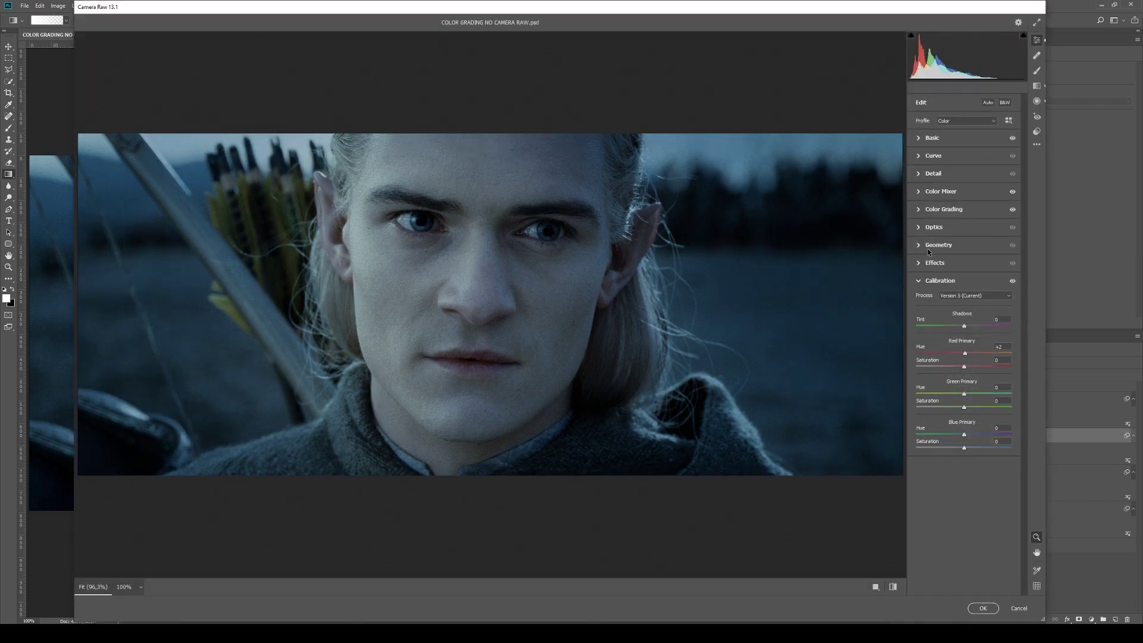
{"action": "left_click", "coordinate": [938, 141]}
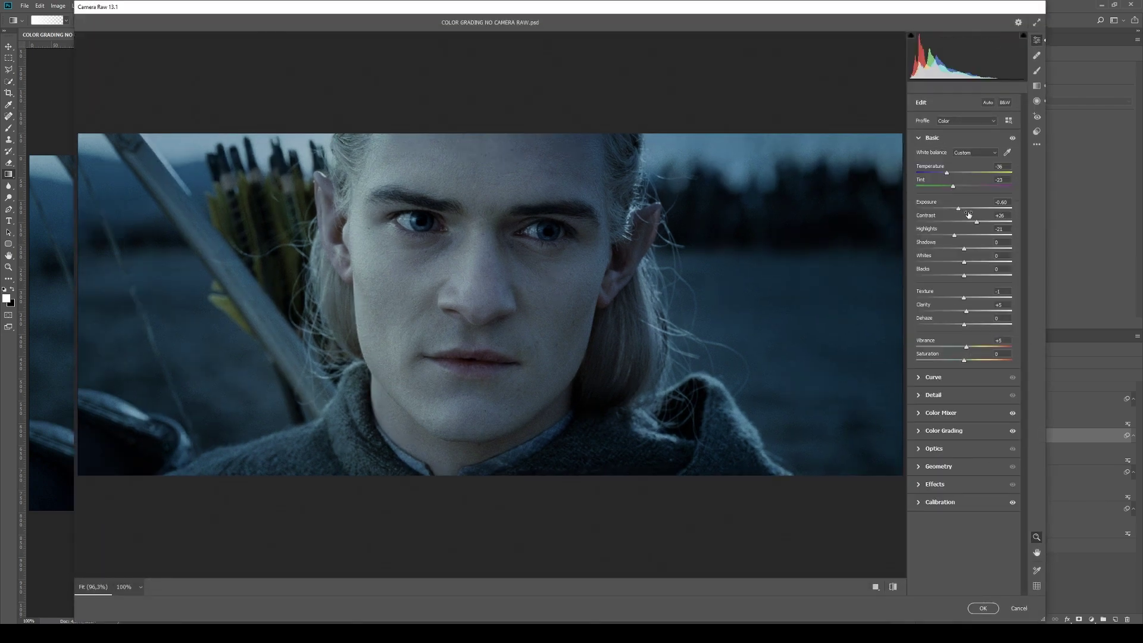
{"action": "left_click_drag", "start_coordinate": [958, 209], "coordinate": [960, 209]}
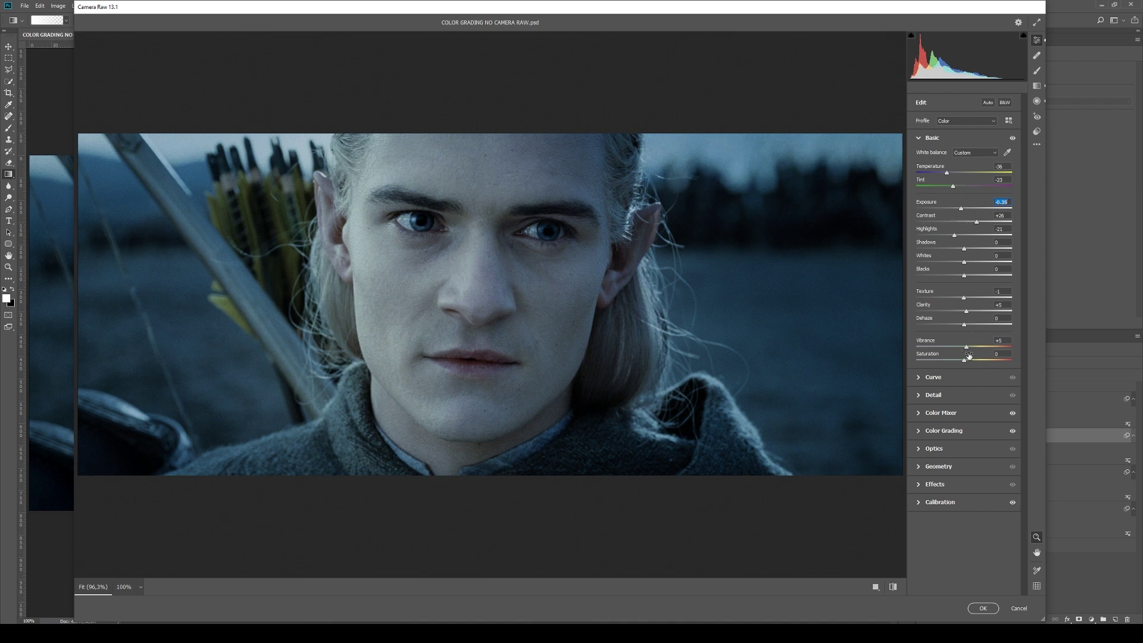
Step: Set the parametric curve's highlights to +60, testing lower shadows and darks and resetting both to 0
{"action": "left_click", "coordinate": [919, 381]}
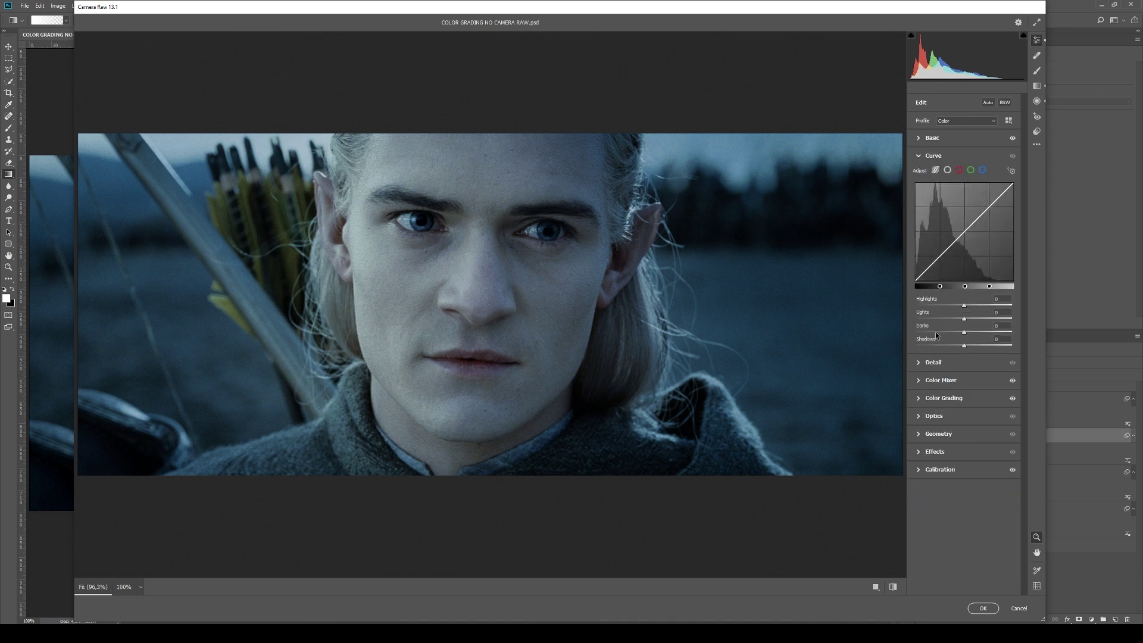
{"action": "left_click_drag", "start_coordinate": [966, 309], "coordinate": [991, 305]}
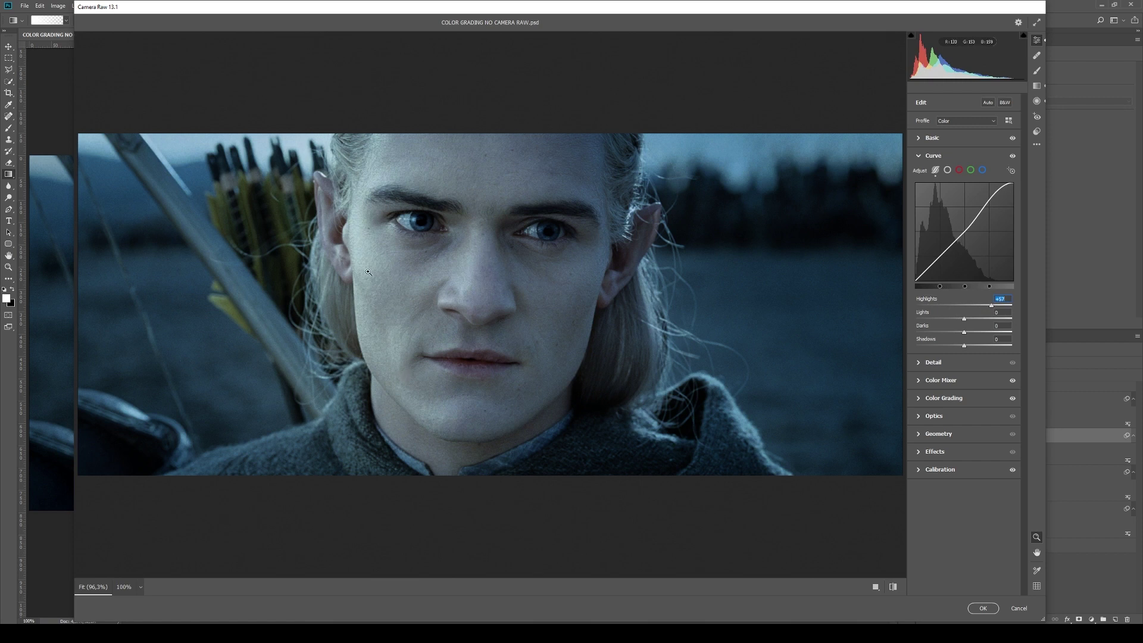
{"action": "left_click_drag", "start_coordinate": [991, 305], "coordinate": [999, 306]}
{"action": "left_click_drag", "start_coordinate": [965, 347], "coordinate": [958, 348]}
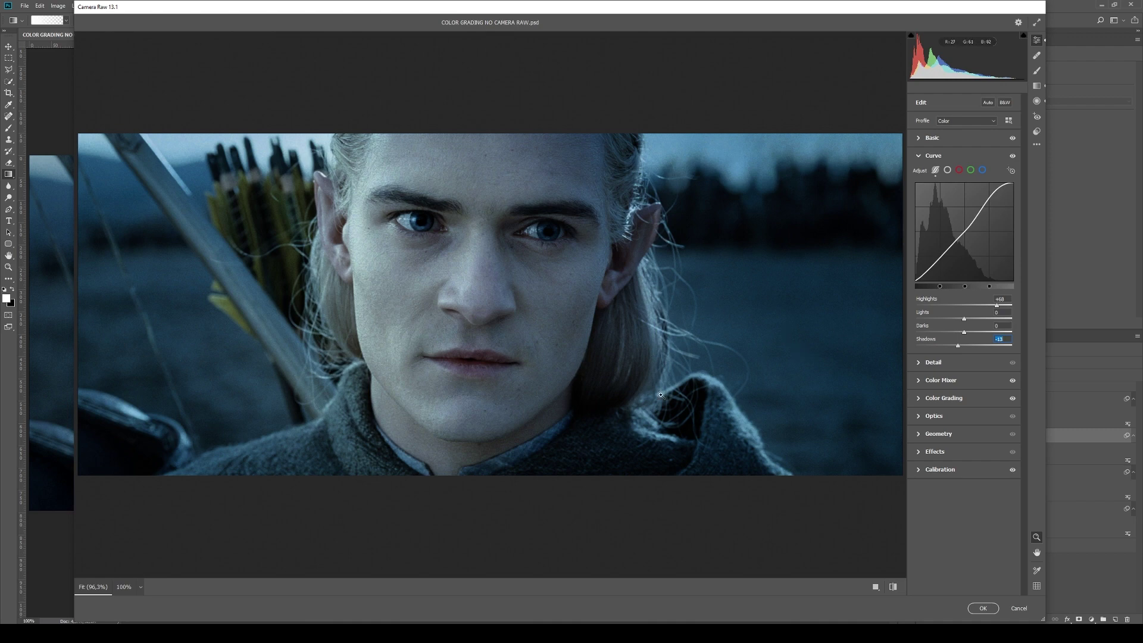
{"action": "double_click", "coordinate": [958, 345]}
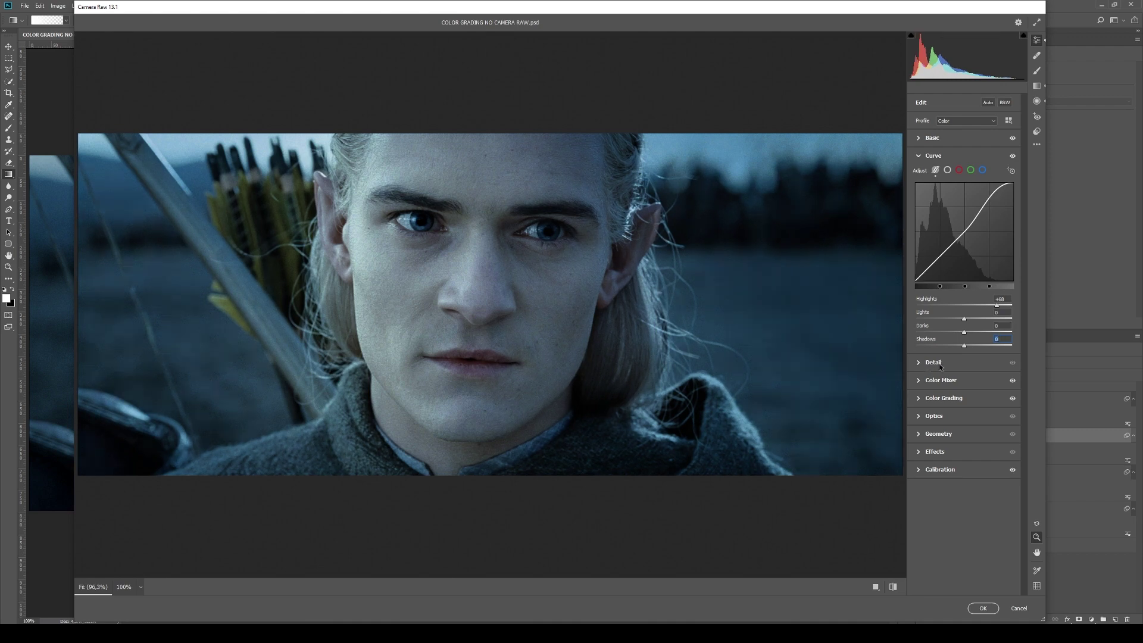
{"action": "left_click_drag", "start_coordinate": [964, 332], "coordinate": [958, 336]}
{"action": "double_click", "coordinate": [958, 333]}
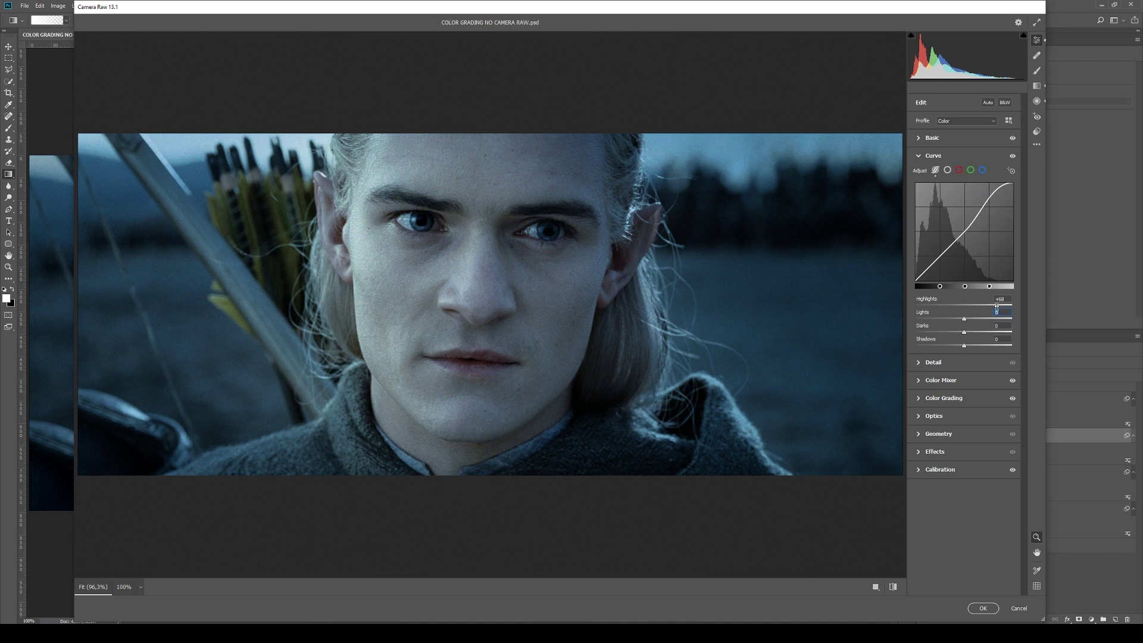
{"action": "left_click_drag", "start_coordinate": [996, 305], "coordinate": [990, 307]}
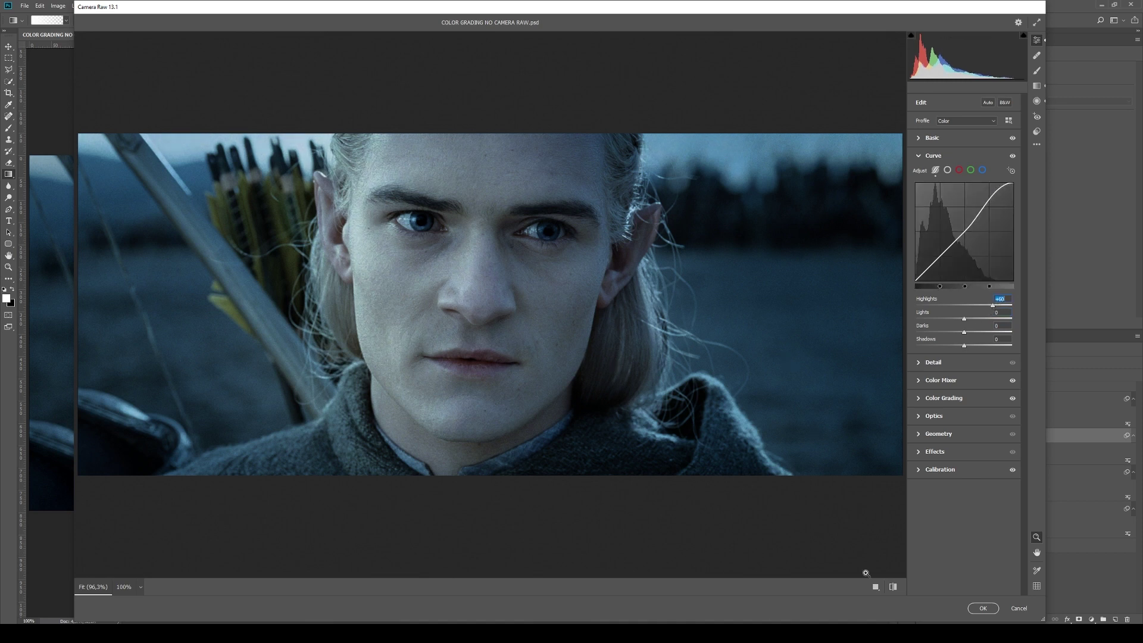
Step: Review the COLD grade's Detail, Calibration, Effects and Color Grading settings, briefly testing a vignette
{"action": "left_click", "coordinate": [918, 364]}
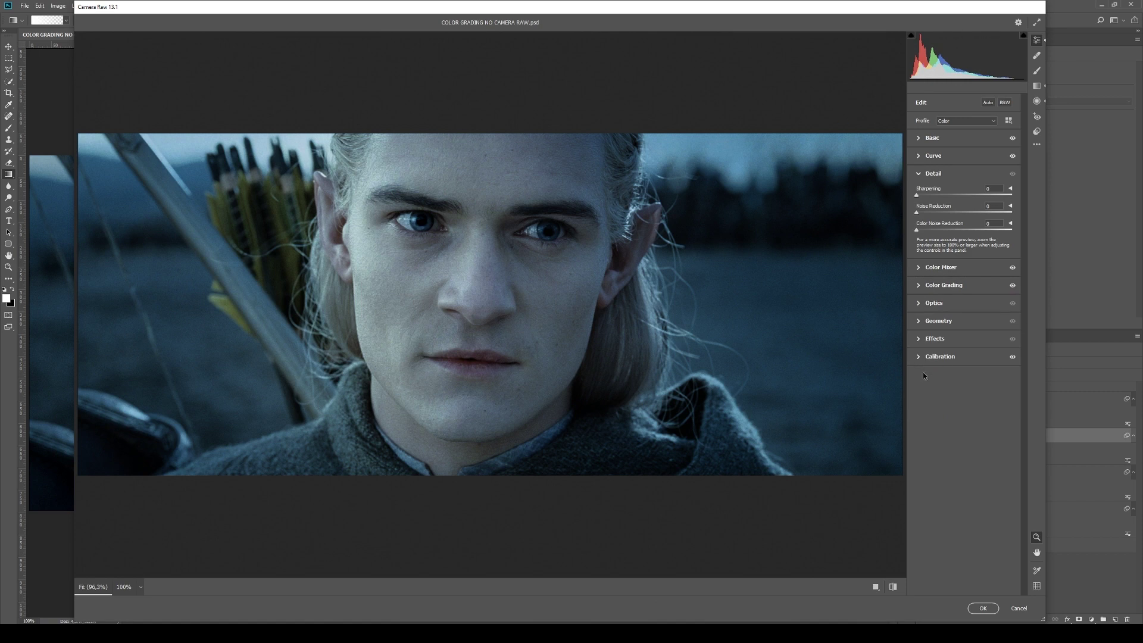
{"action": "left_click", "coordinate": [919, 358]}
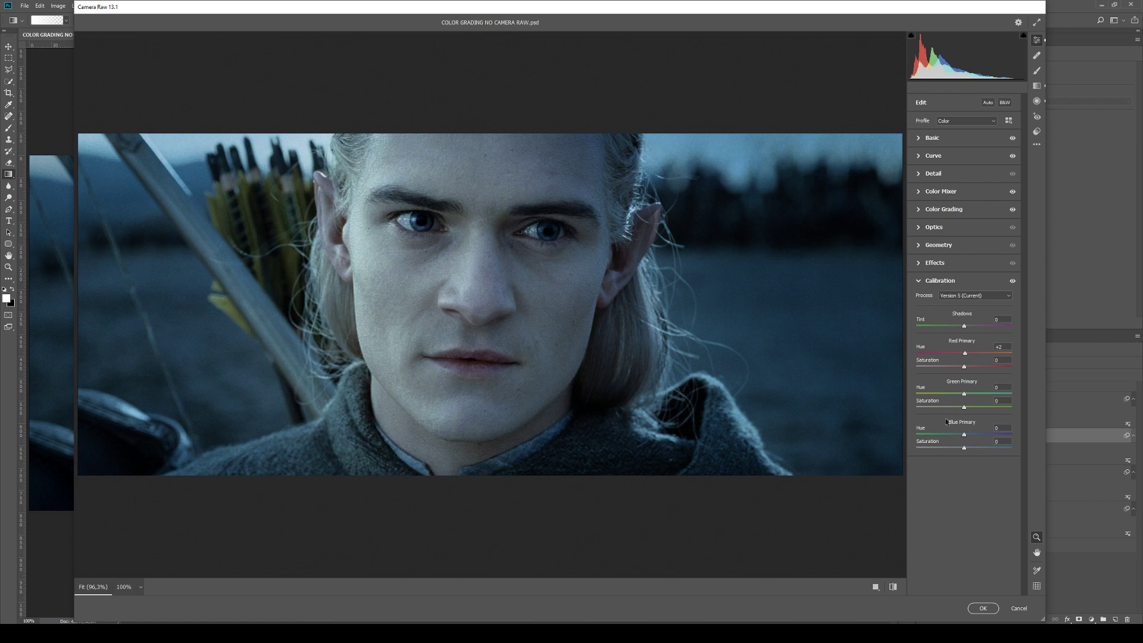
{"action": "left_click", "coordinate": [919, 264]}
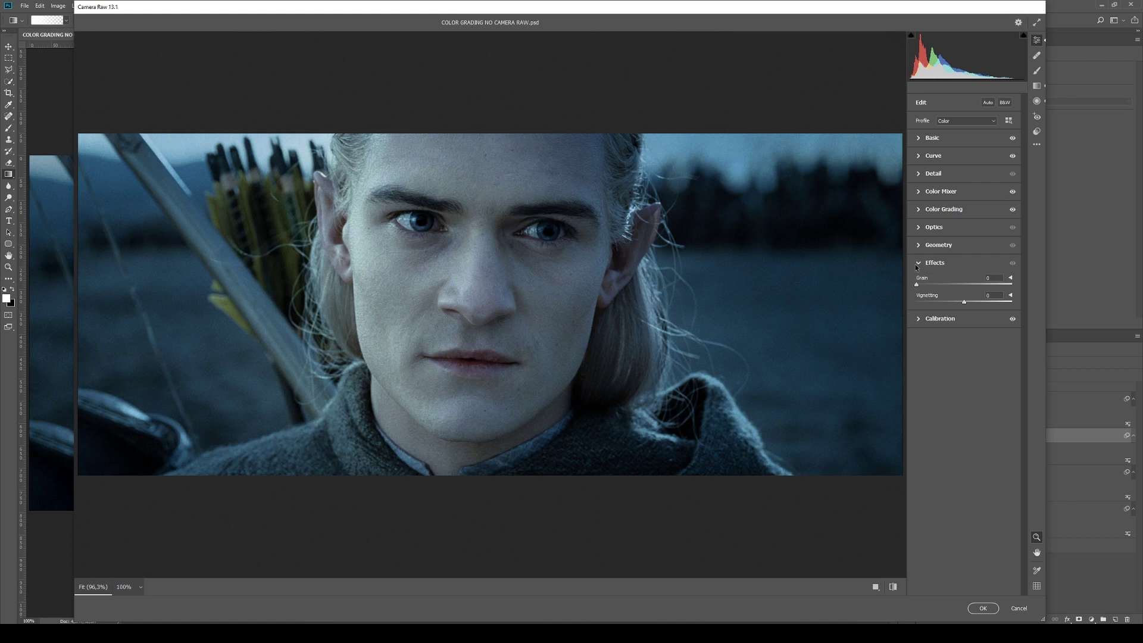
{"action": "mouse_move", "coordinate": [964, 303]}
{"action": "left_mouse_down"}
{"action": "mouse_move", "coordinate": [982, 301]}
{"action": "mouse_move", "coordinate": [956, 299]}
{"action": "left_mouse_up"}
{"action": "left_click", "coordinate": [975, 209]}
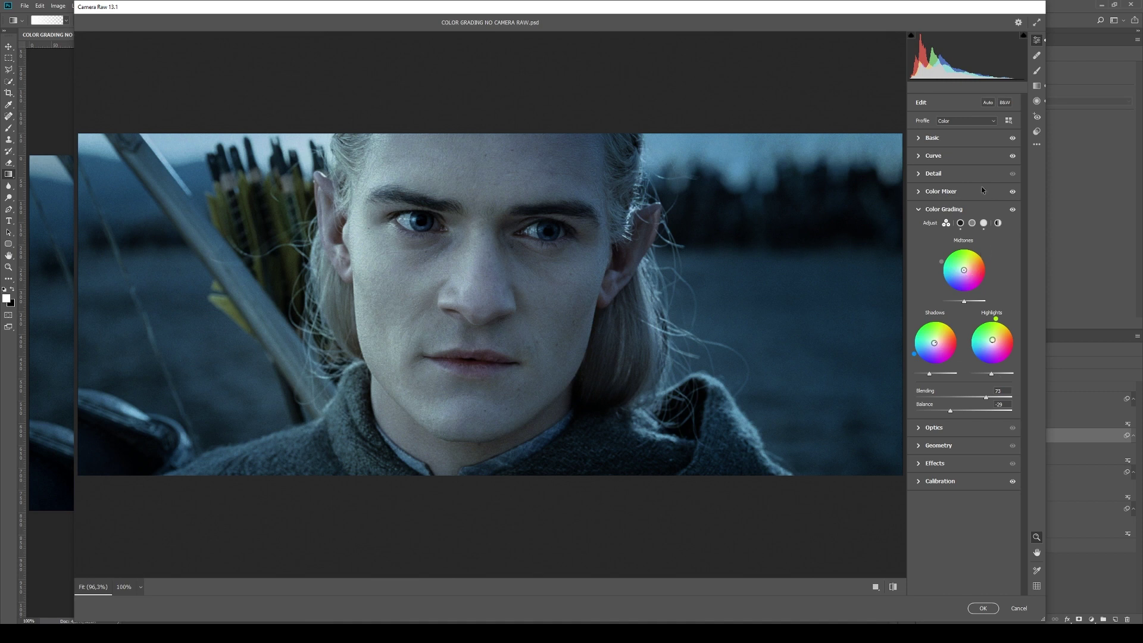
Step: Compare the picture with and without the Basic adjustments of the COLD grade
{"action": "left_click", "coordinate": [928, 138]}
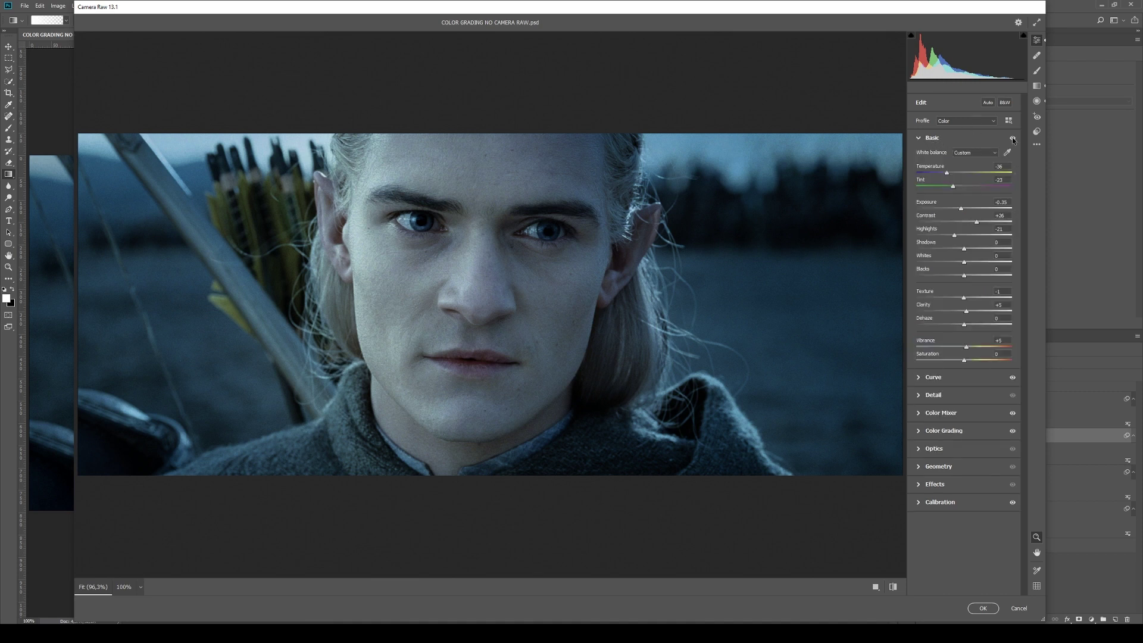
{"action": "left_click", "coordinate": [1012, 139]}
{"action": "left_click", "coordinate": [1012, 138]}
{"action": "left_click", "coordinate": [1012, 137]}
{"action": "left_click", "coordinate": [1012, 138]}
Step: Examine the radial filters on the eyes and around the face, and compare the picture with and without them
{"action": "left_click", "coordinate": [1037, 101]}
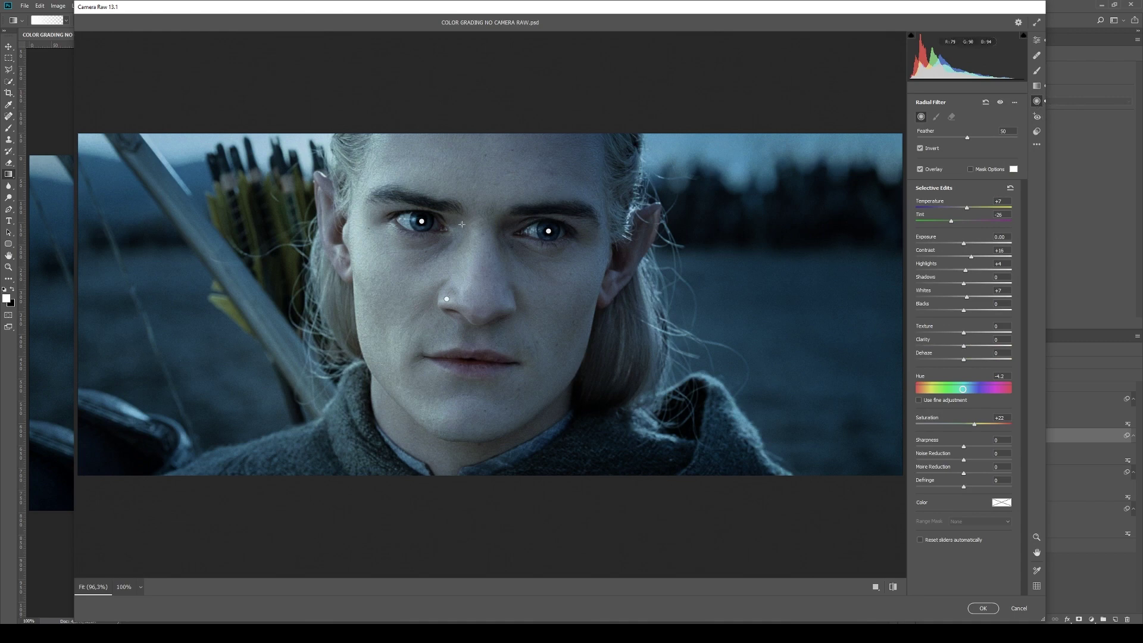
{"action": "mouse_move", "coordinate": [424, 226]}
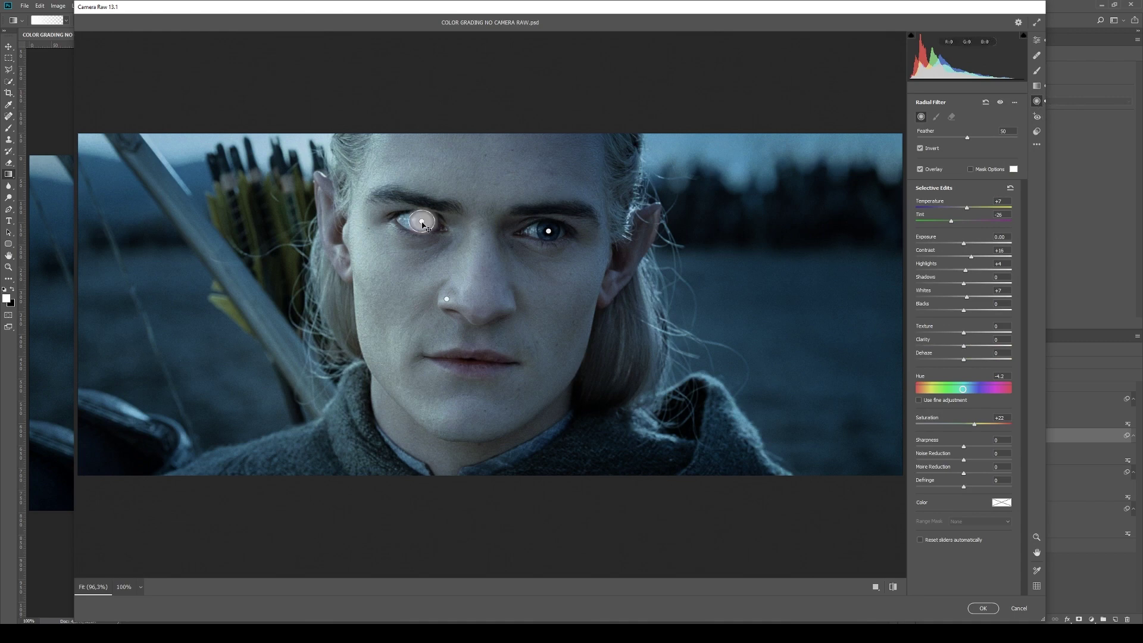
{"action": "mouse_move", "coordinate": [447, 300]}
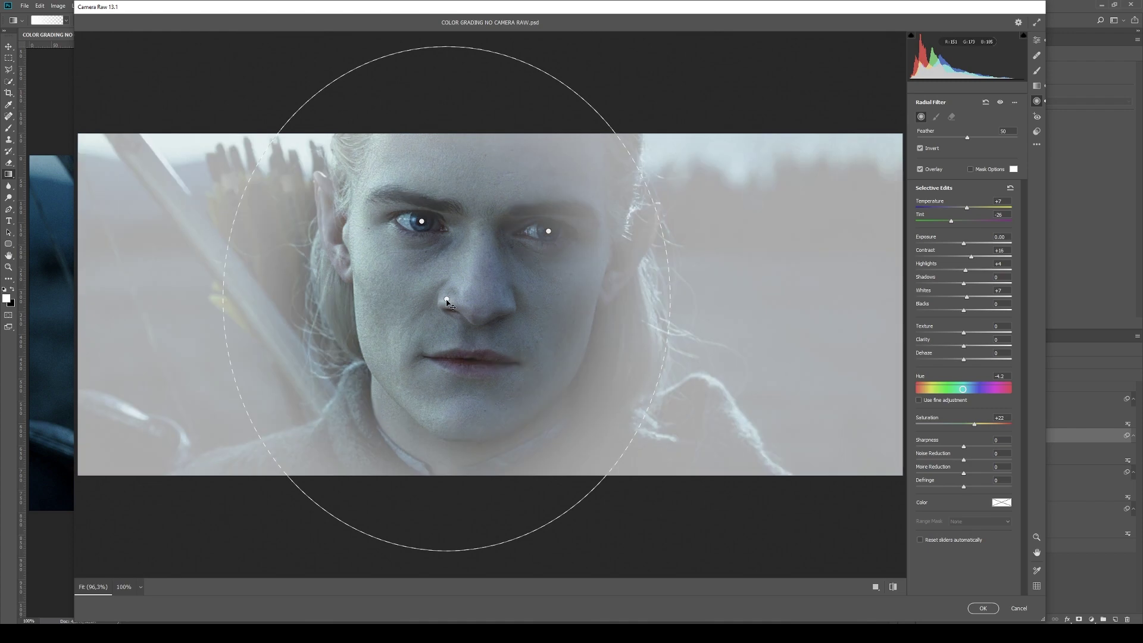
{"action": "left_click", "coordinate": [447, 300]}
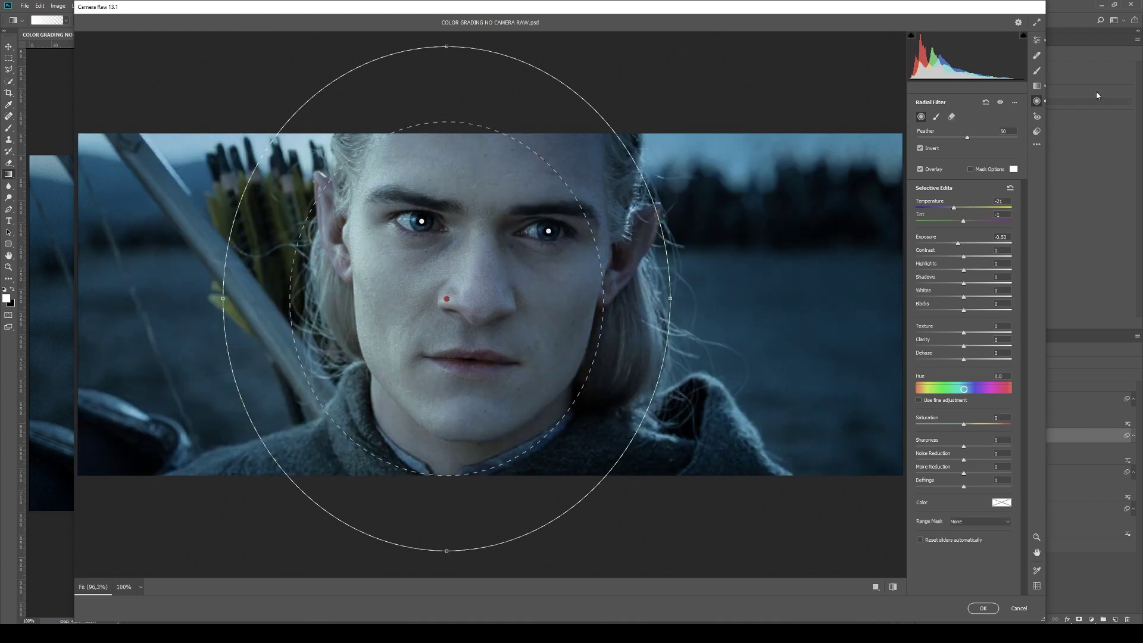
{"action": "left_click", "coordinate": [1001, 102]}
{"action": "left_click", "coordinate": [1000, 103]}
{"action": "left_click", "coordinate": [1000, 103]}
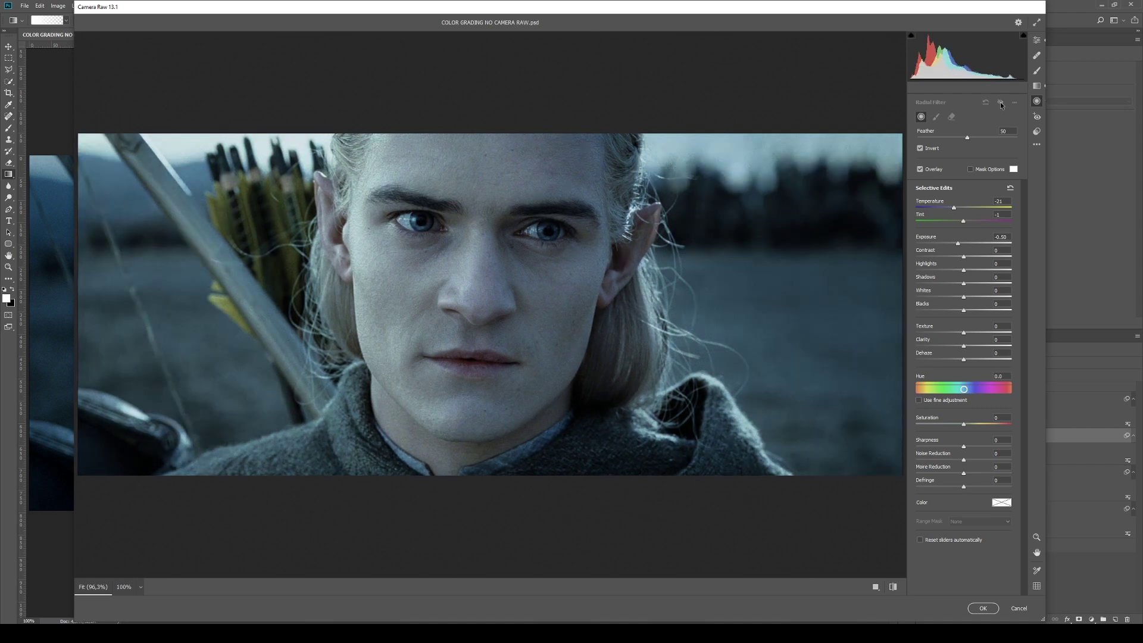
{"action": "left_click", "coordinate": [1001, 103]}
{"action": "left_click", "coordinate": [1000, 103]}
{"action": "left_click", "coordinate": [1001, 103]}
{"action": "left_click", "coordinate": [1000, 103]}
Step: Inspect the radial filter on the eye nearest the arrows, with its overlay hidden and the filters switched off and on
{"action": "left_click", "coordinate": [421, 221]}
{"action": "key", "text": "v"}
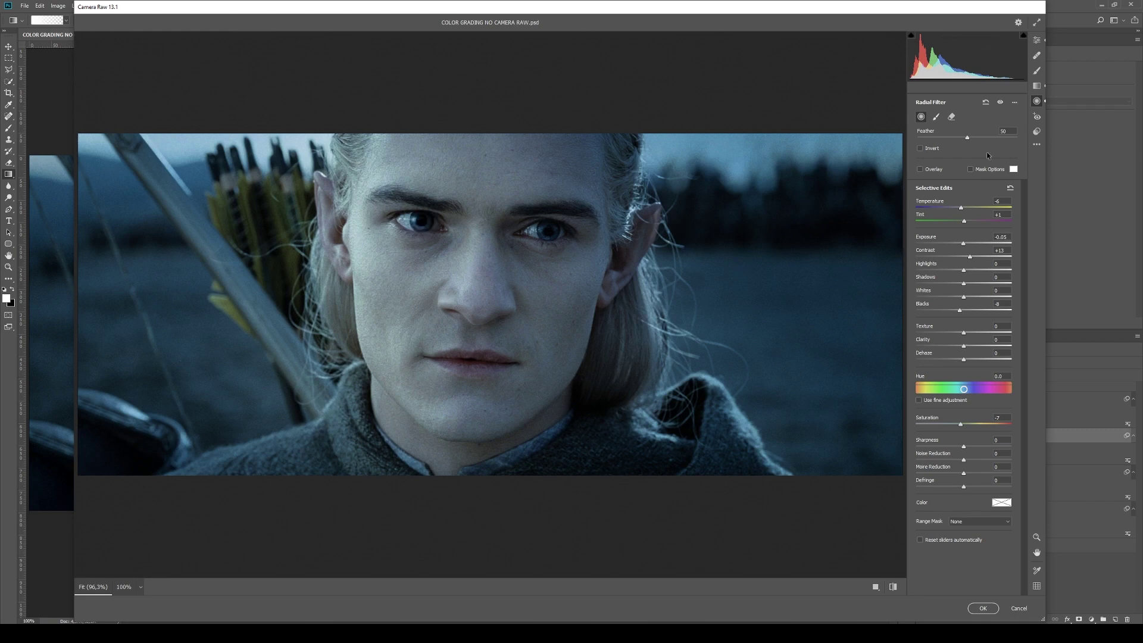
{"action": "left_click", "coordinate": [1001, 103]}
{"action": "left_click", "coordinate": [1000, 103]}
{"action": "left_click_drag", "start_coordinate": [369, 267], "coordinate": [503, 251]}
{"action": "key", "text": "v"}
{"action": "left_click_drag", "start_coordinate": [422, 221], "coordinate": [421, 211]}
Step: Draw a small radial filter over the lips, raise its temperature and tint to about +8 and slightly lower its saturation
{"action": "left_click_drag", "start_coordinate": [469, 362], "coordinate": [509, 344]}
{"action": "key", "text": "v"}
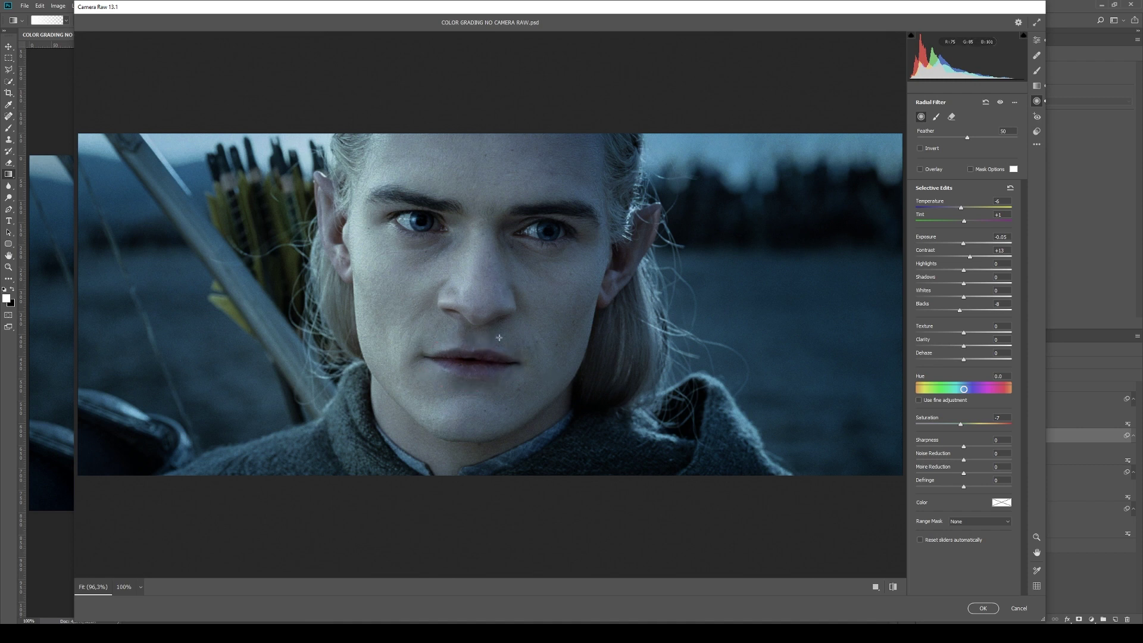
{"action": "left_click_drag", "start_coordinate": [961, 207], "coordinate": [967, 222]}
{"action": "left_click_drag", "start_coordinate": [961, 424], "coordinate": [959, 422]}
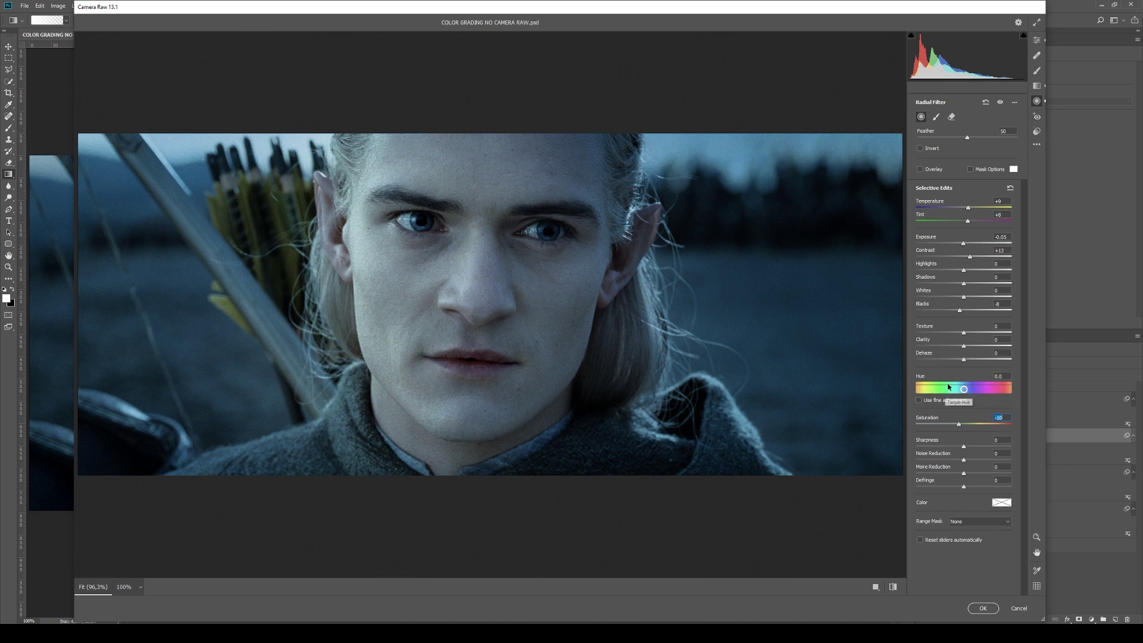
Step: Fine-tune the lip filter with slight hue and contrast increases and less temperature and tint, and apply the Camera Raw changes
{"action": "left_click_drag", "start_coordinate": [964, 389], "coordinate": [966, 388]}
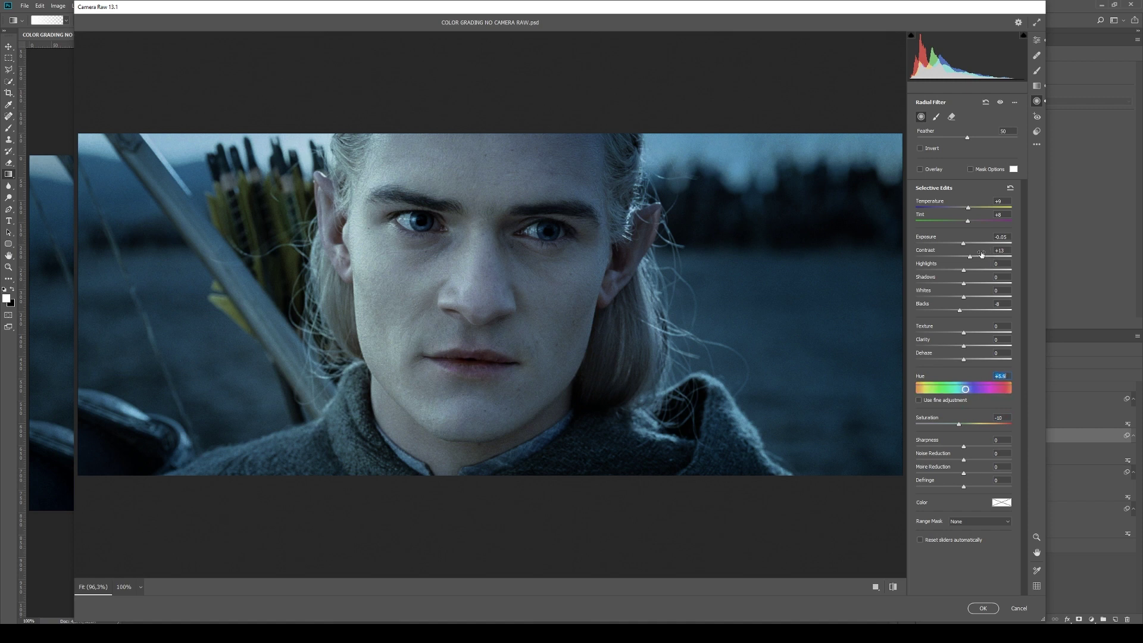
{"action": "left_click_drag", "start_coordinate": [970, 258], "coordinate": [971, 260]}
{"action": "left_click", "coordinate": [967, 208]}
{"action": "left_click_drag", "start_coordinate": [968, 222], "coordinate": [963, 222]}
{"action": "key", "text": "Return"}
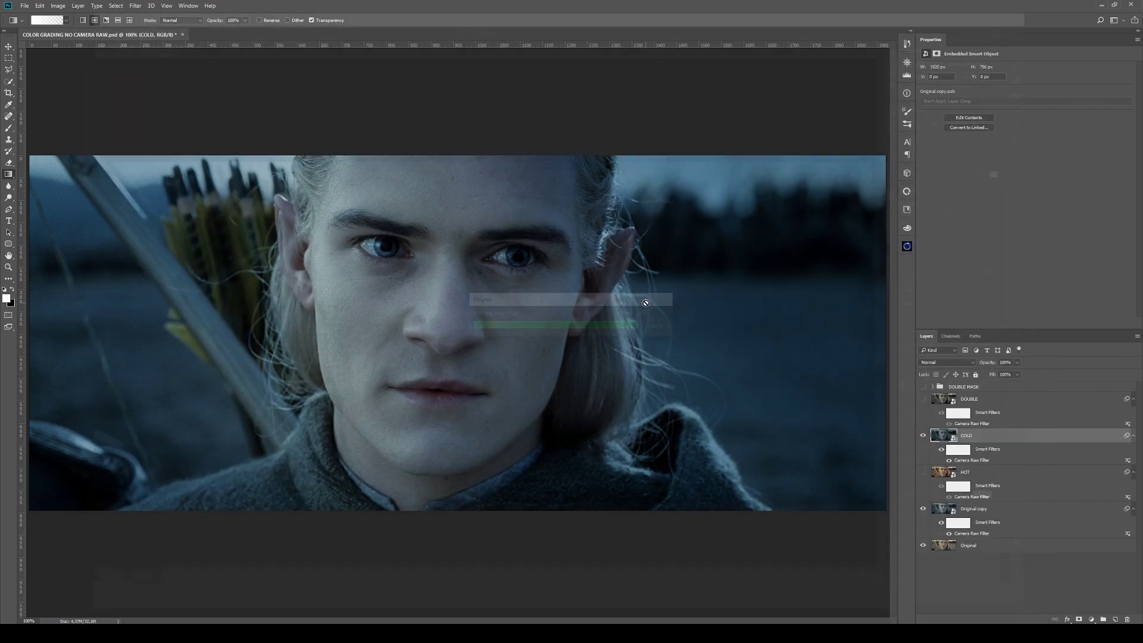
Step: Hide the COLD layer and show the DOUBLE layer
{"action": "left_click", "coordinate": [923, 435]}
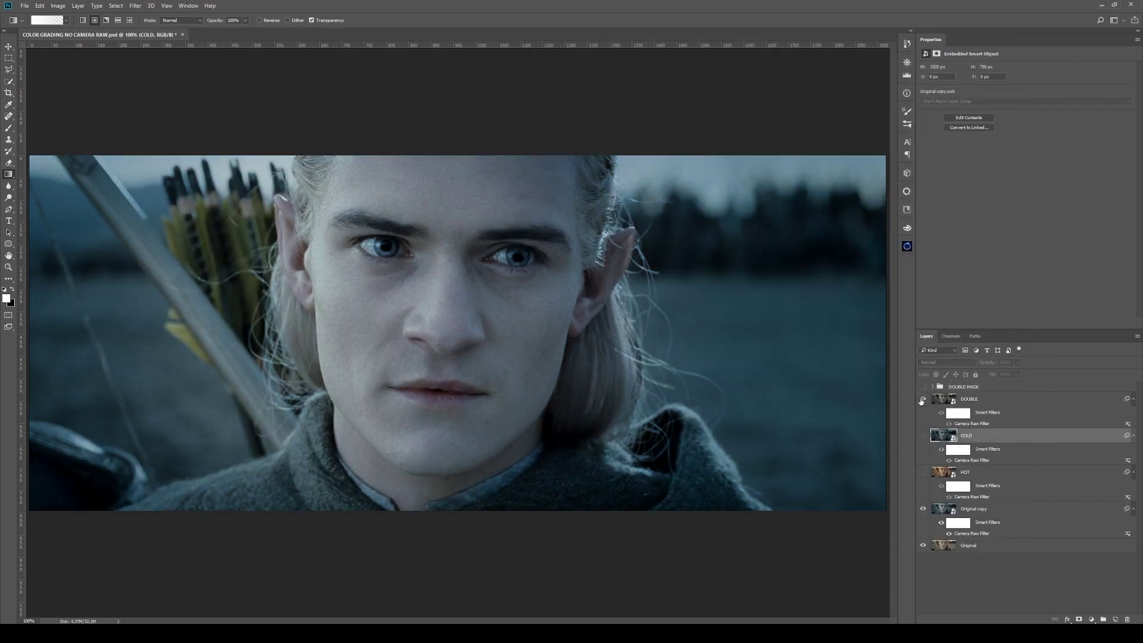
{"action": "left_click", "coordinate": [923, 399]}
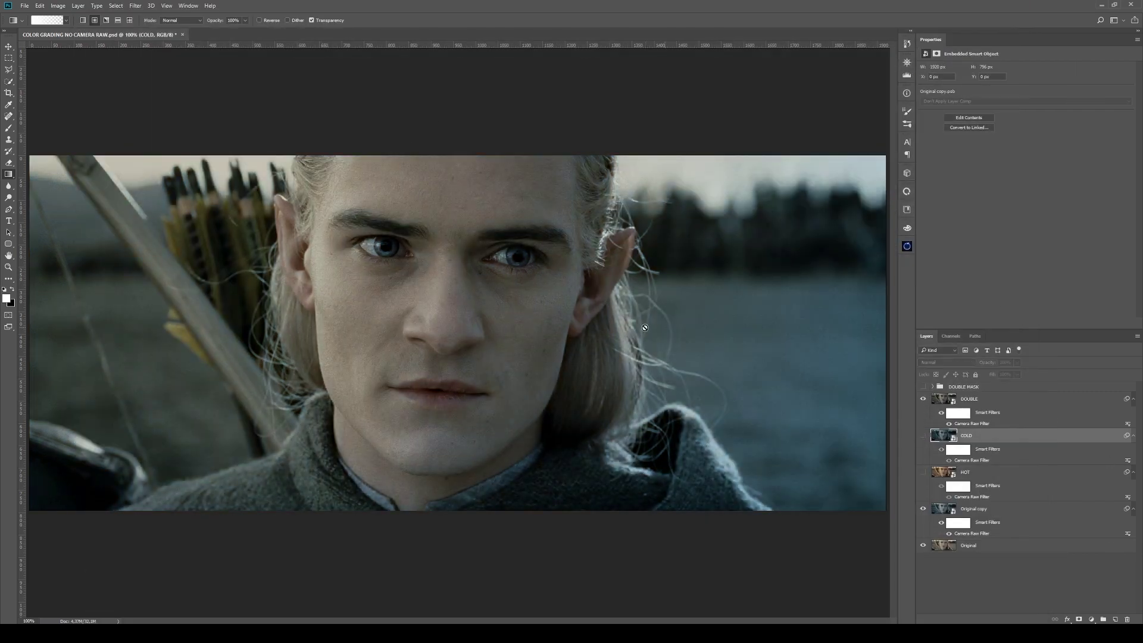
Step: Reopen the DOUBLE layer's Camera Raw Filter and inspect its graduated filter below the lips, switching the graduated filters off and on
{"action": "left_click", "coordinate": [976, 423]}
{"action": "double_click", "coordinate": [976, 423]}
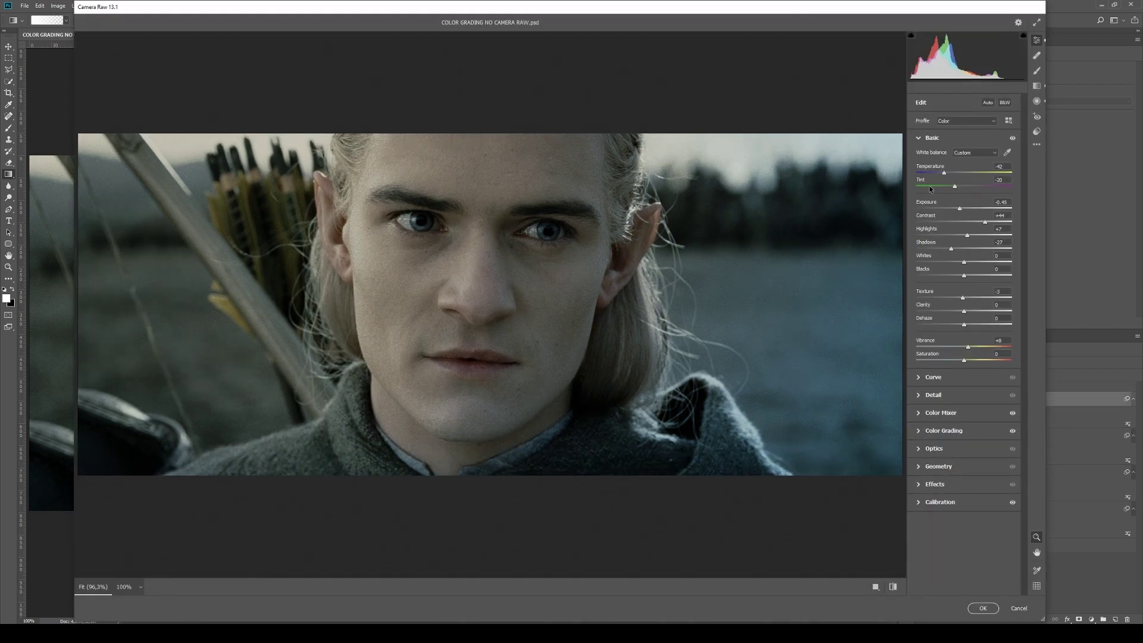
{"action": "left_click", "coordinate": [1036, 87]}
{"action": "mouse_move", "coordinate": [462, 351]}
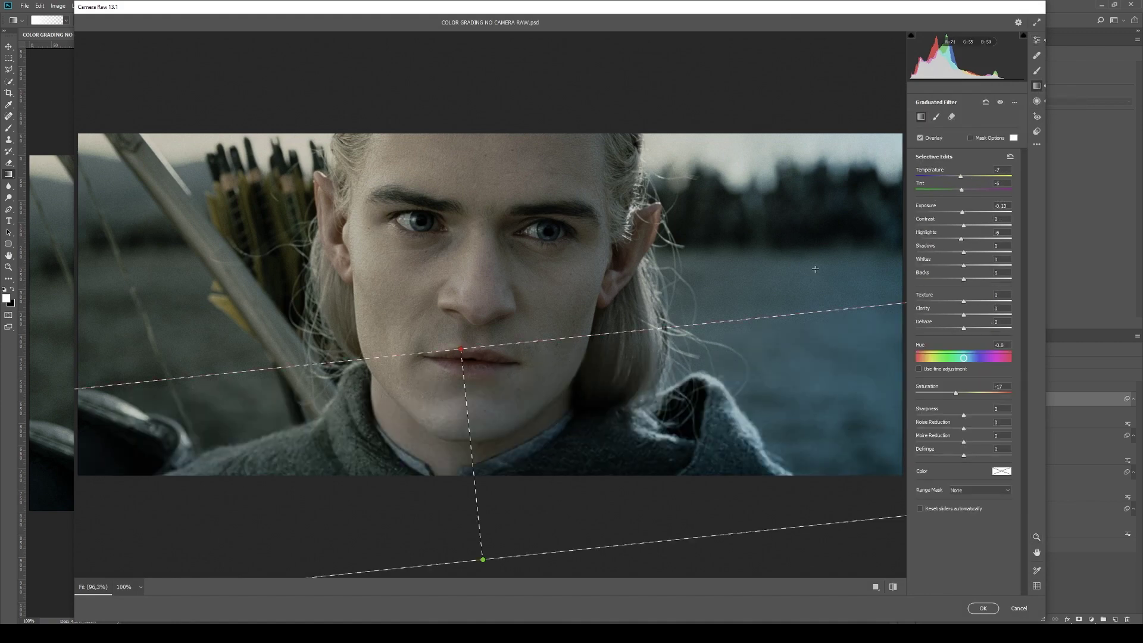
{"action": "left_click", "coordinate": [1001, 102]}
{"action": "left_click", "coordinate": [1001, 102]}
{"action": "left_click", "coordinate": [1001, 103]}
{"action": "left_click", "coordinate": [1001, 103]}
{"action": "left_click", "coordinate": [1001, 103]}
{"action": "left_click", "coordinate": [1001, 102]}
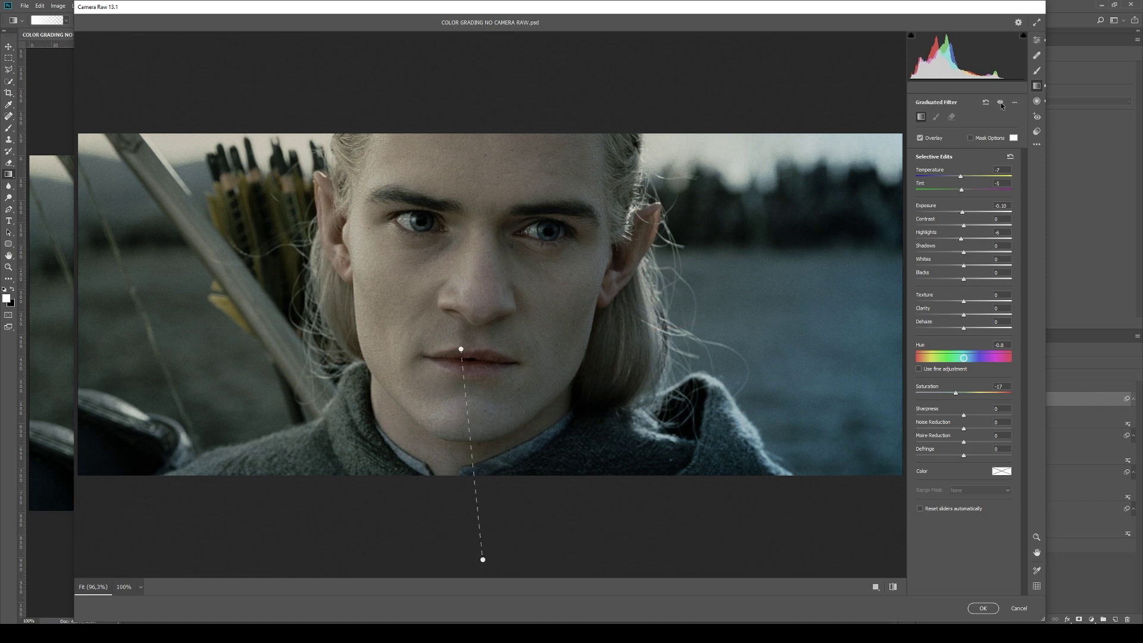
Step: Inspect the large radial filter centred above the image with the radial filters switched off and on, and leave Camera Raw without applying changes
{"action": "left_click", "coordinate": [1036, 101]}
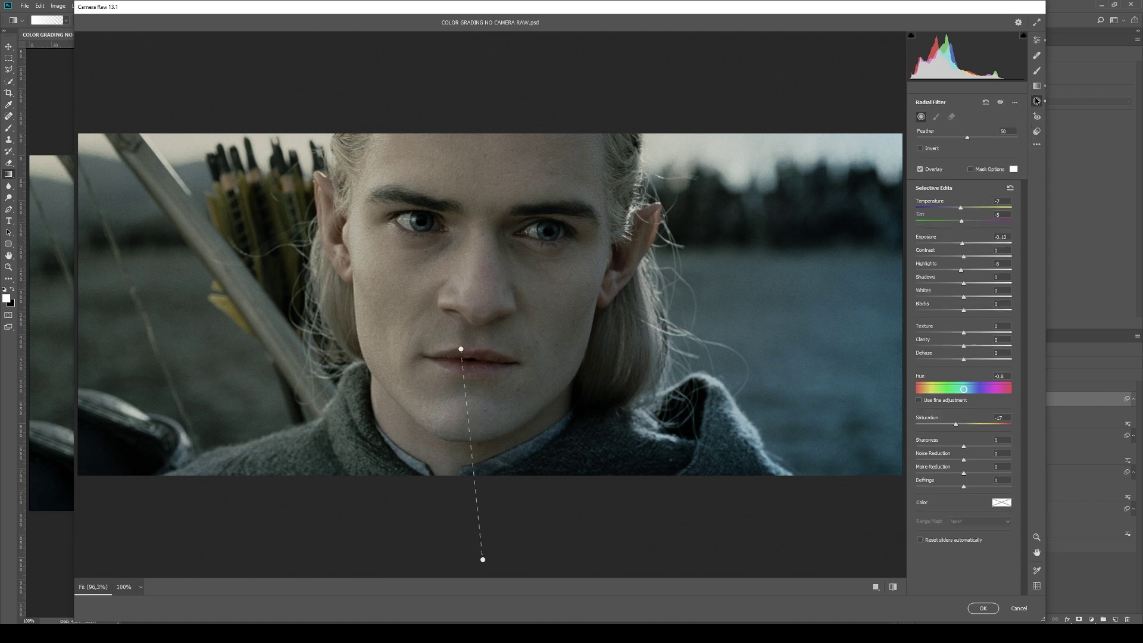
{"action": "left_click", "coordinate": [285, 108]}
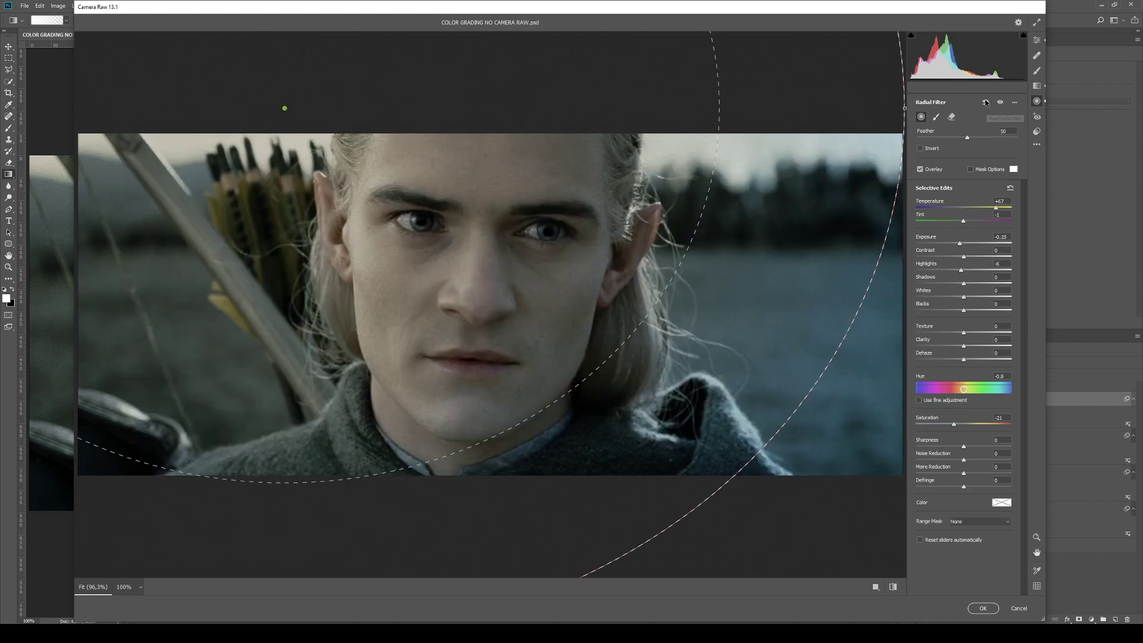
{"action": "left_click", "coordinate": [999, 102]}
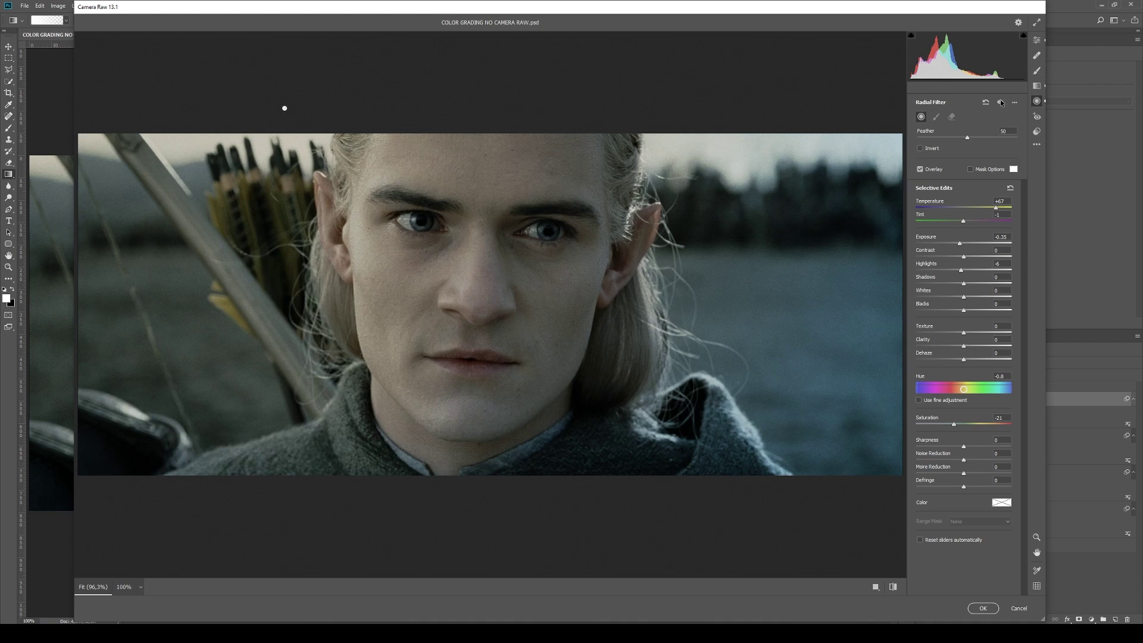
{"action": "left_click", "coordinate": [1001, 102]}
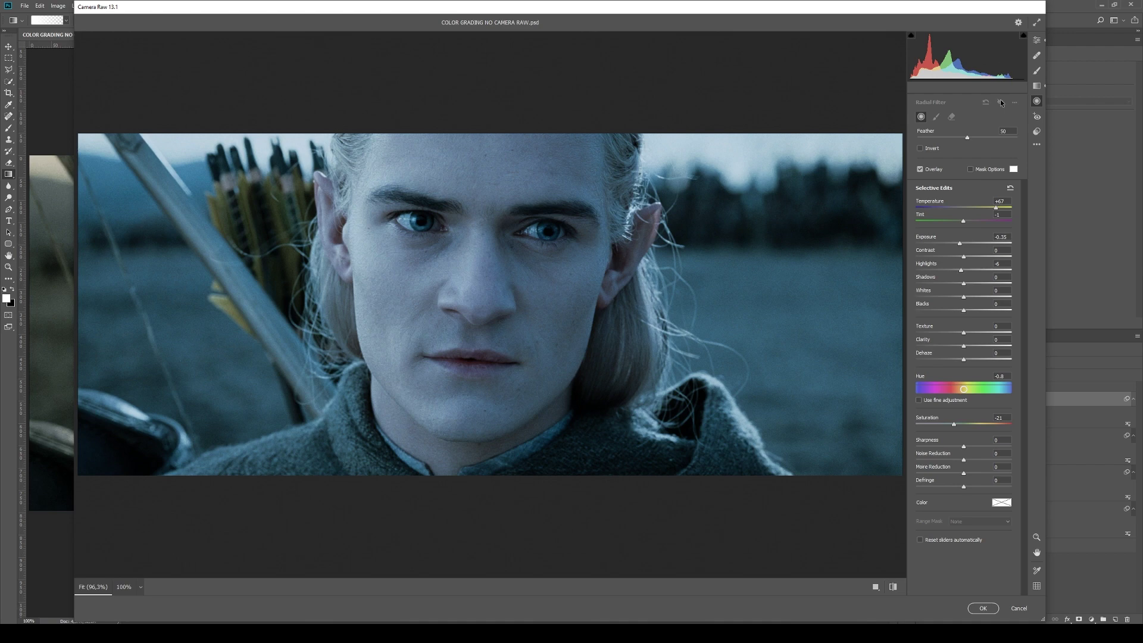
{"action": "left_click", "coordinate": [1001, 103]}
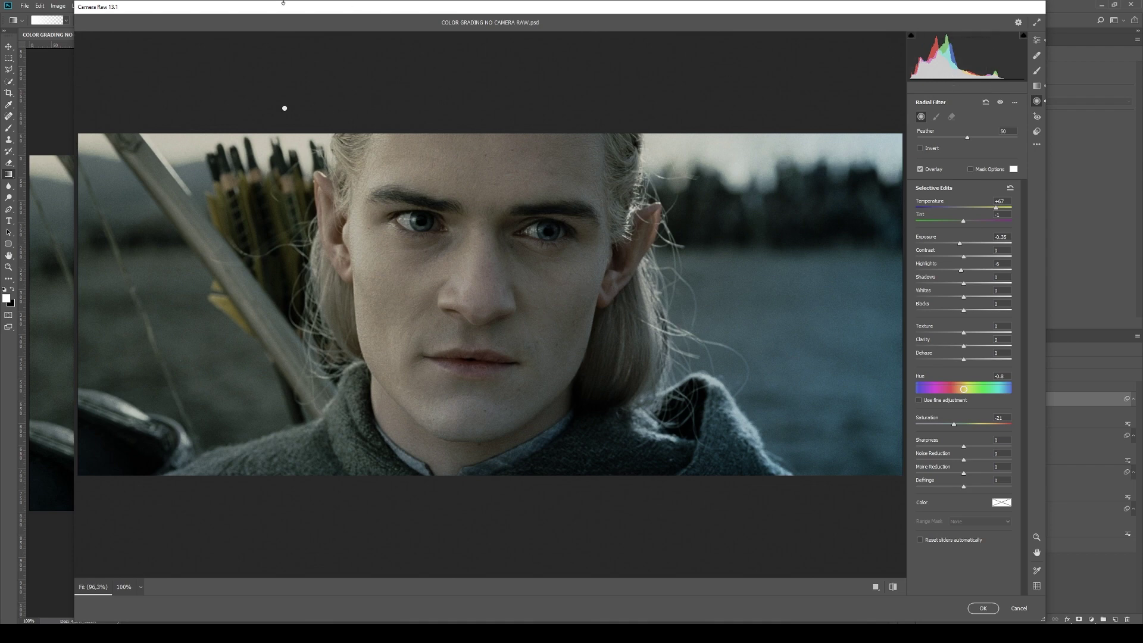
{"action": "left_click", "coordinate": [1018, 608]}
Step: Show and expand the DOUBLE MASK group, and compare its two layers with the DOUBLE copy 2 mask temporarily disabled
{"action": "left_click", "coordinate": [923, 386]}
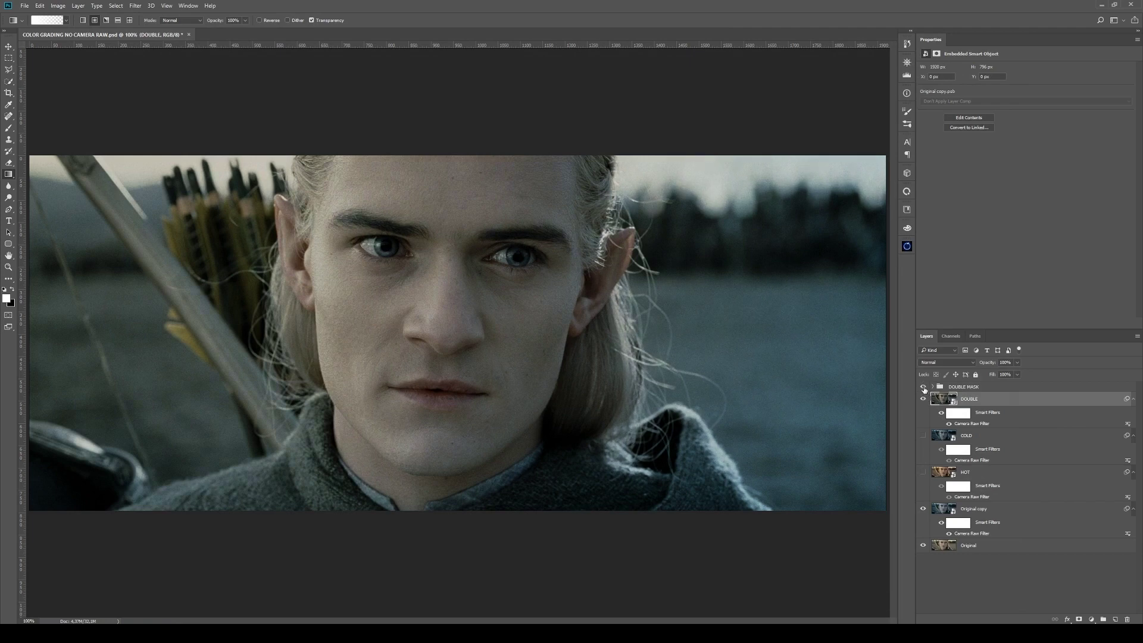
{"action": "left_click", "coordinate": [932, 387]}
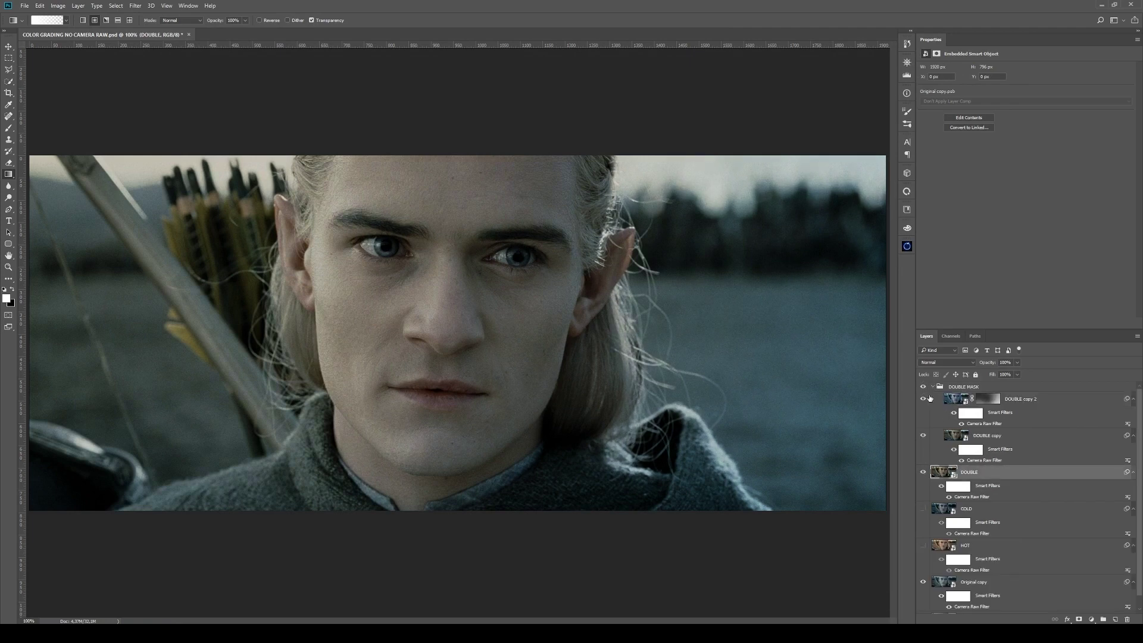
{"action": "left_click", "coordinate": [983, 400], "text": "shift"}
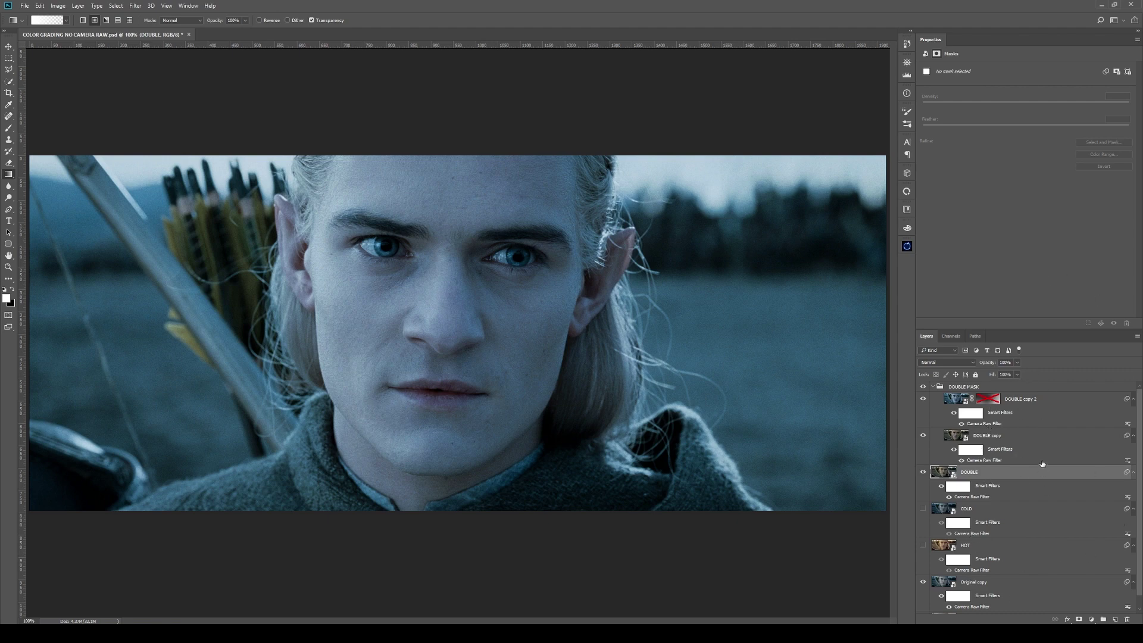
{"action": "left_click", "coordinate": [922, 398]}
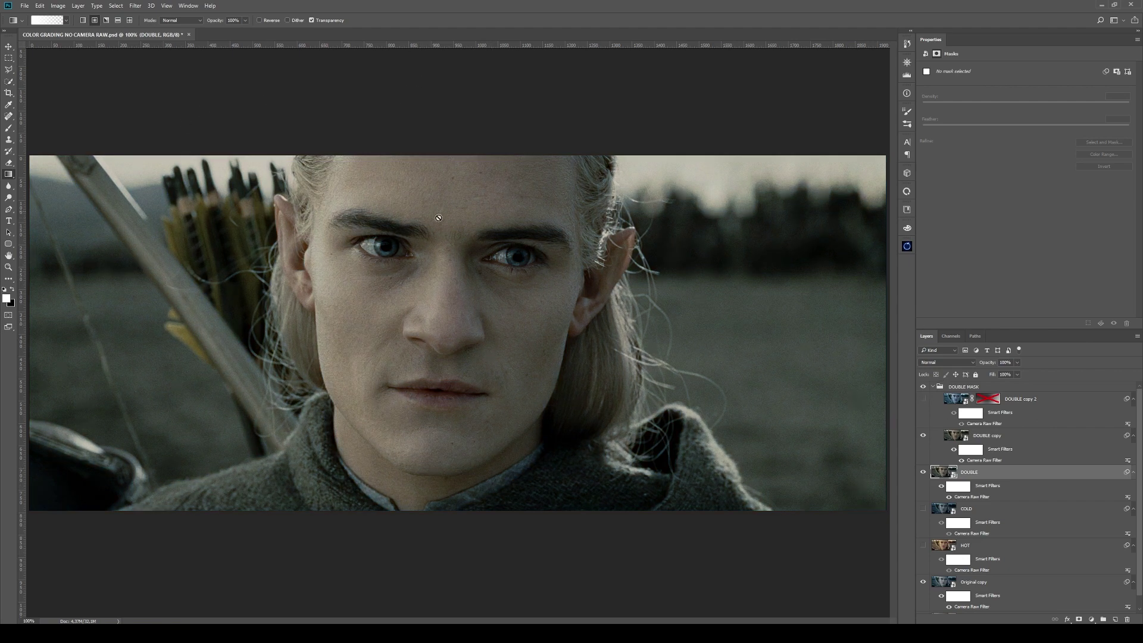
{"action": "left_click", "coordinate": [922, 398]}
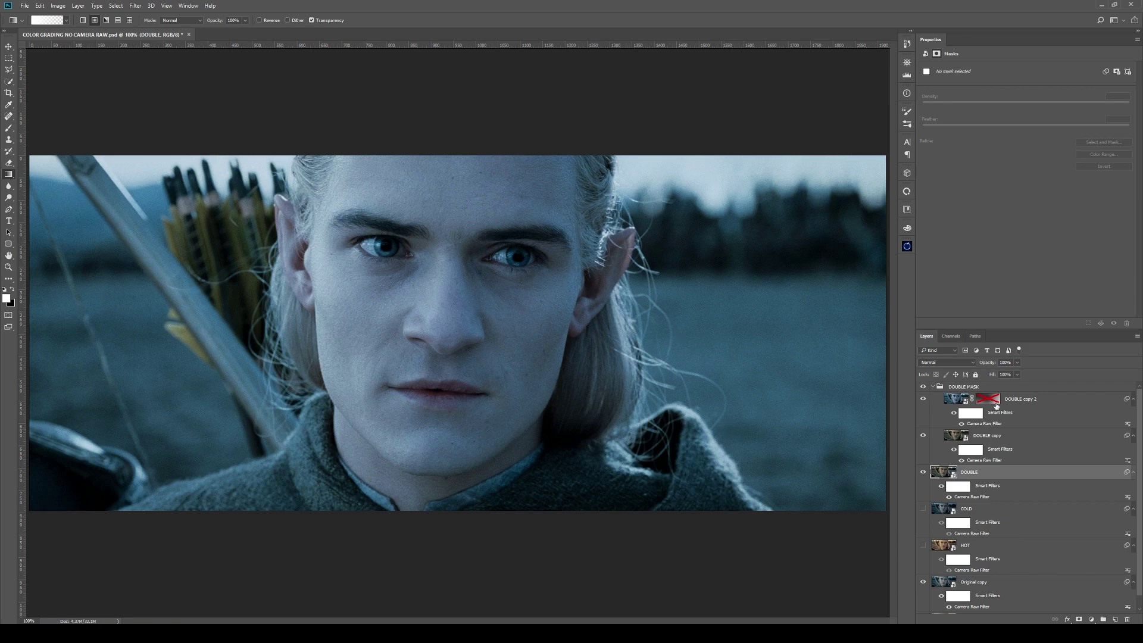
{"action": "left_click", "coordinate": [992, 402], "text": "shift"}
Step: View the DOUBLE copy 2 layer mask on its own, return to the image and hide the DOUBLE MASK group
{"action": "left_click", "coordinate": [992, 402], "text": "alt"}
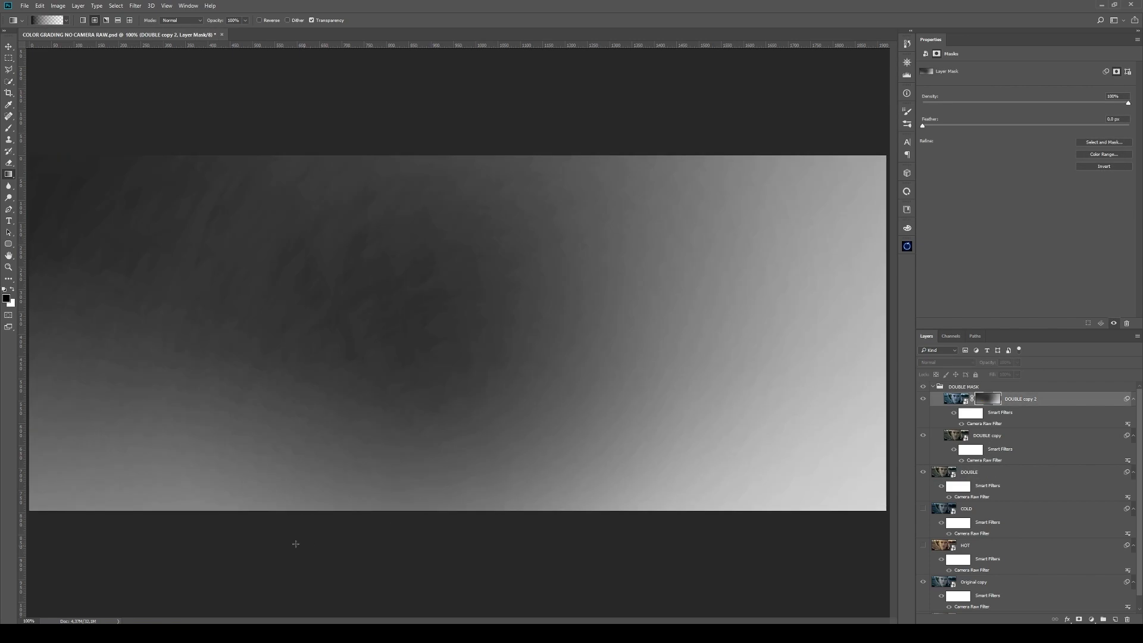
{"action": "left_click", "coordinate": [987, 398], "text": "alt"}
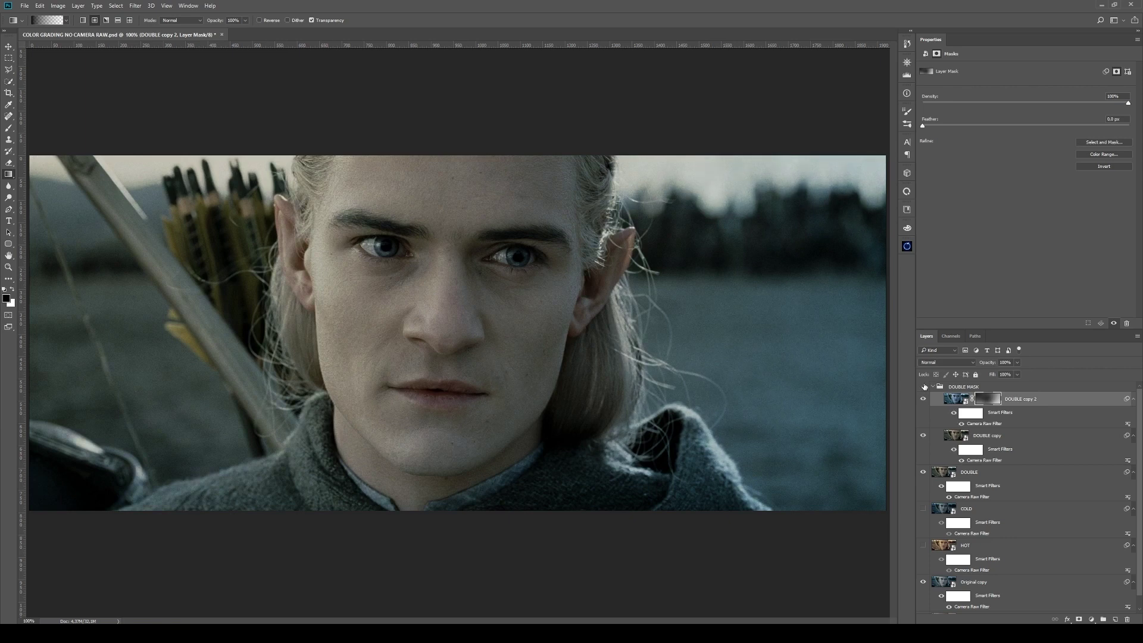
{"action": "left_click", "coordinate": [924, 386]}
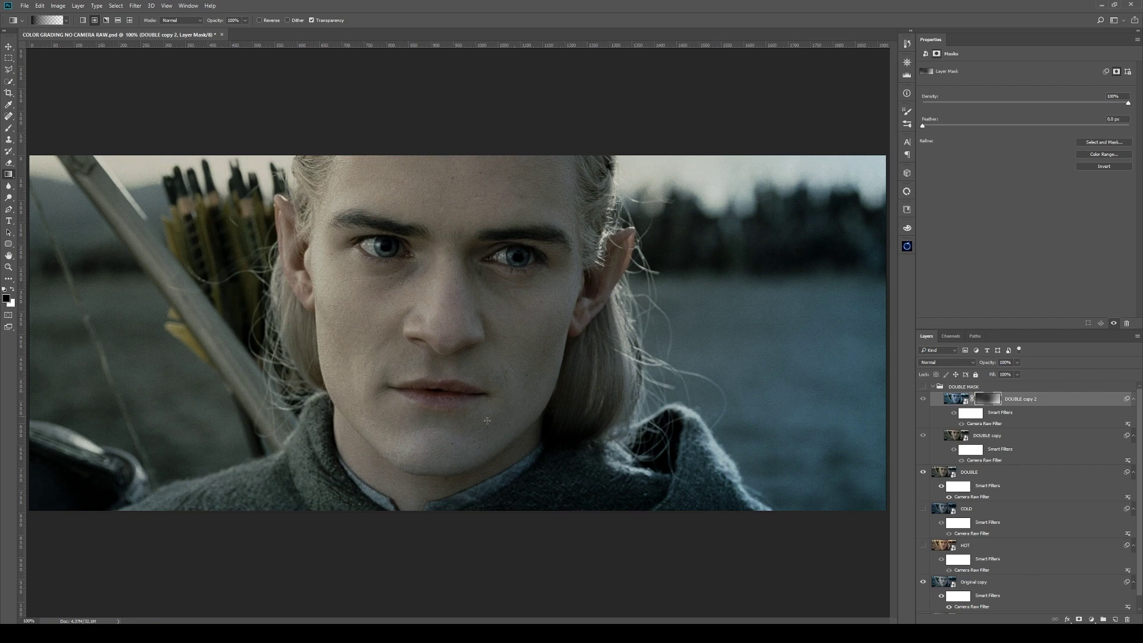